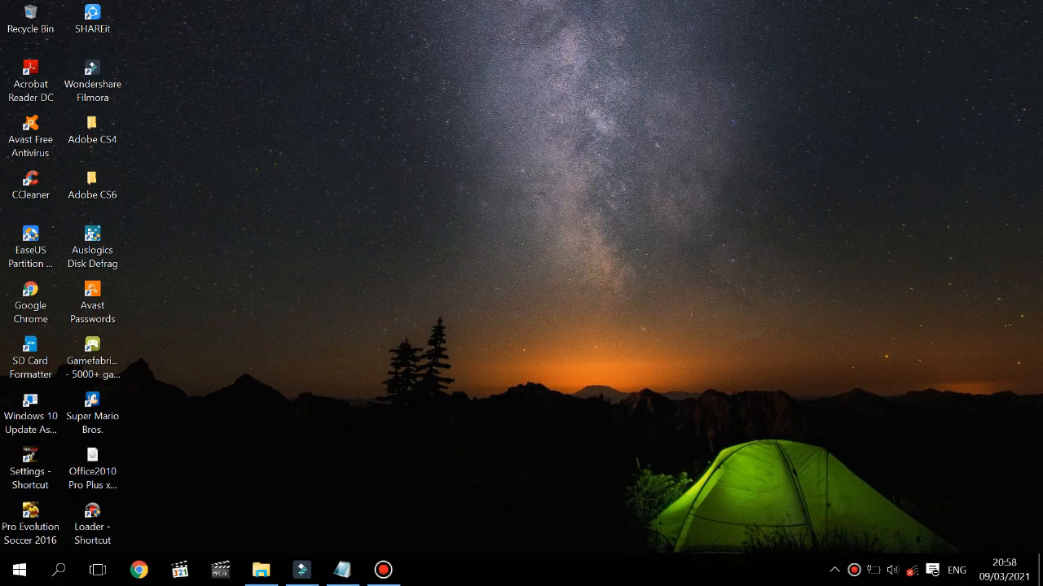
mouse_move(619, 11)
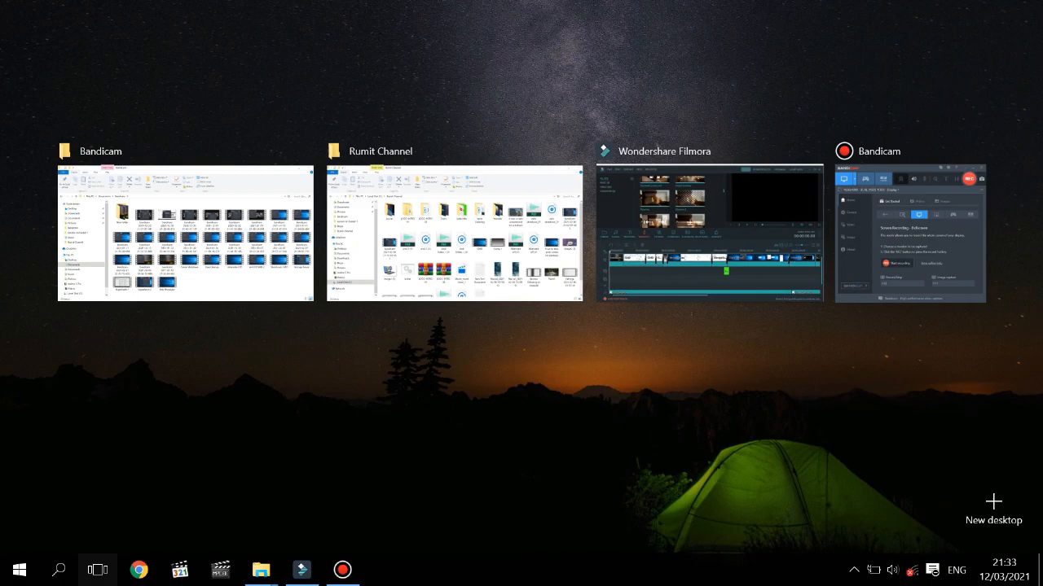
key(super+Tab)
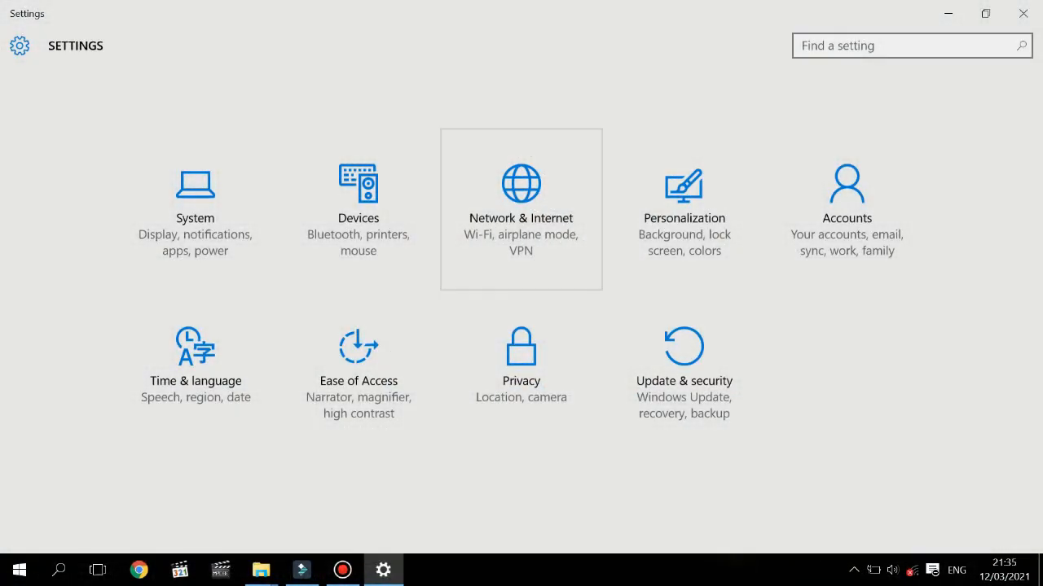
Step: Look through the Battery saver and Apps & features pages of the System settings, returning to the settings overview
key(Left)
key(Left)
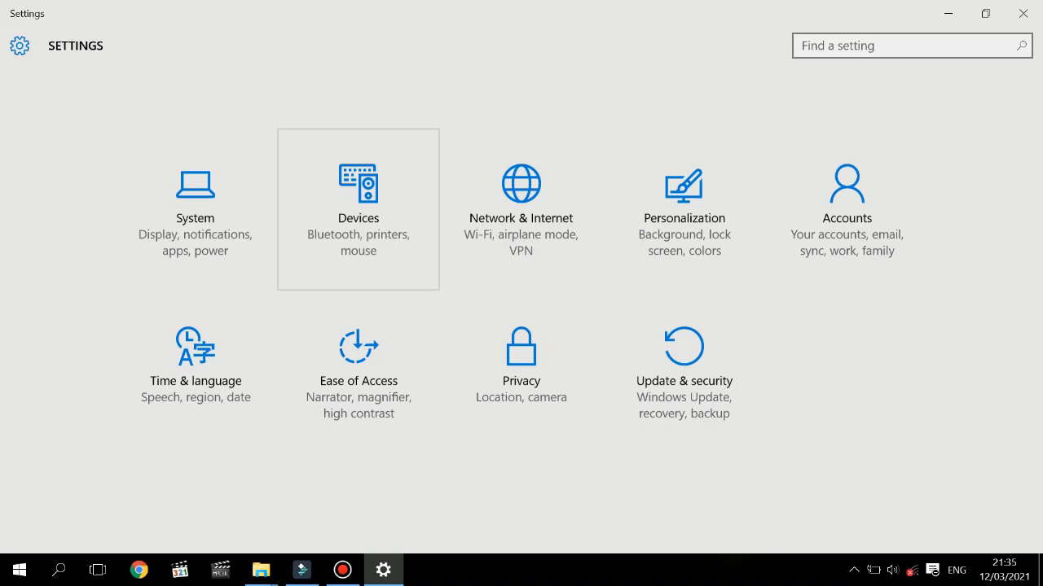
click(204, 214)
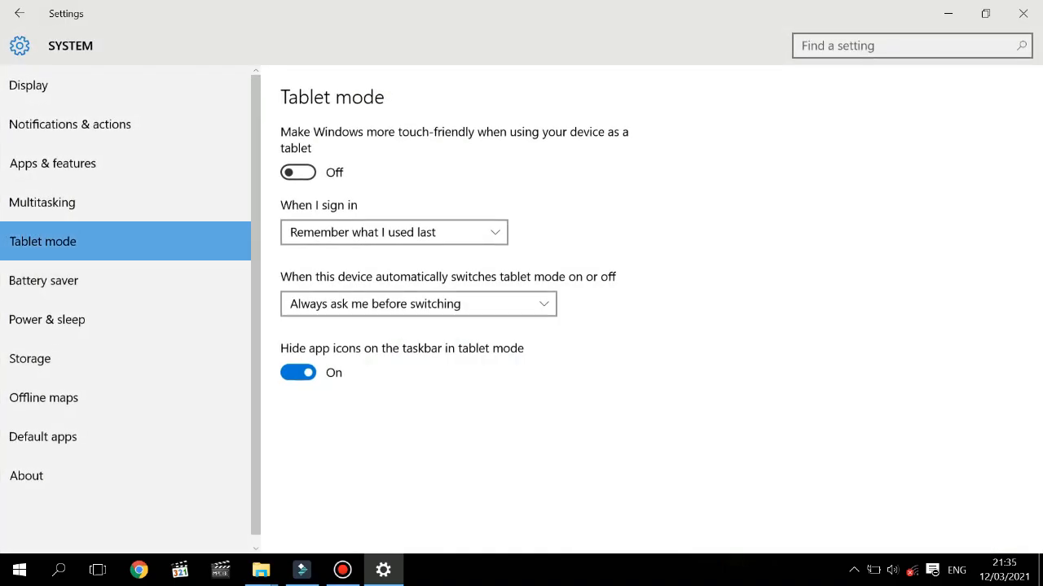
scroll(126, 273, down, 1)
click(125, 272)
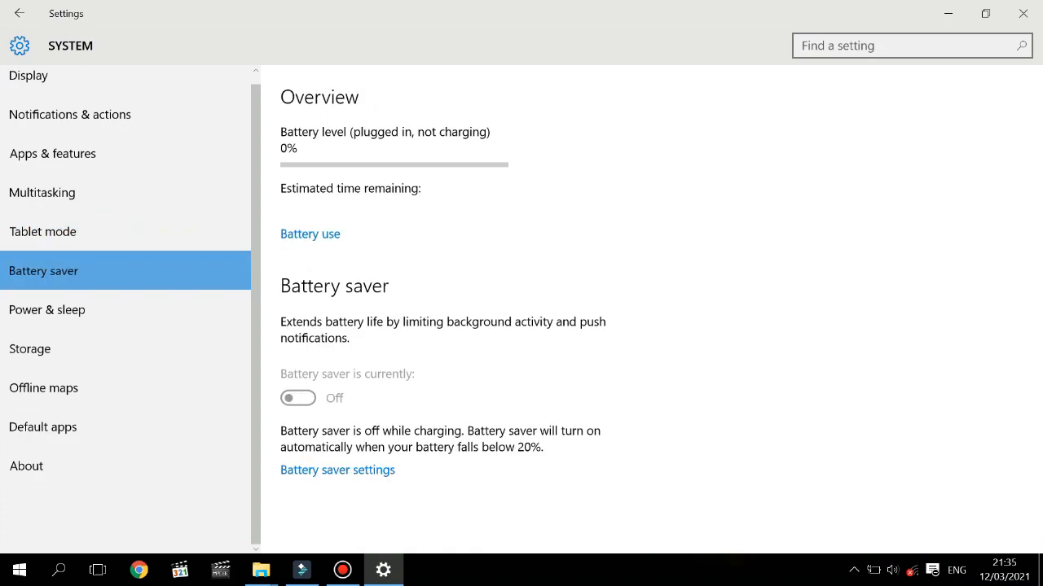
click(52, 153)
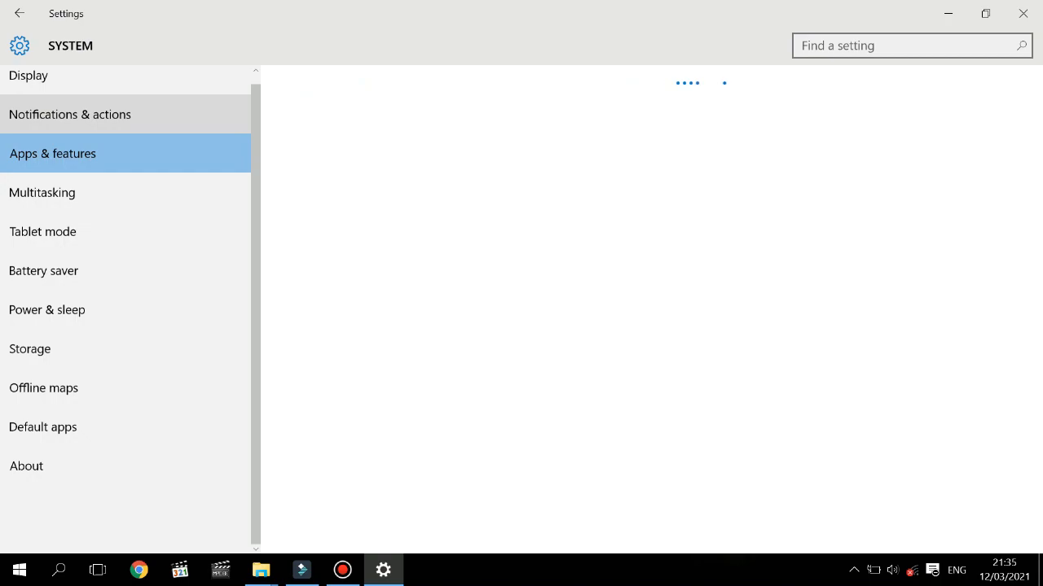
click(19, 13)
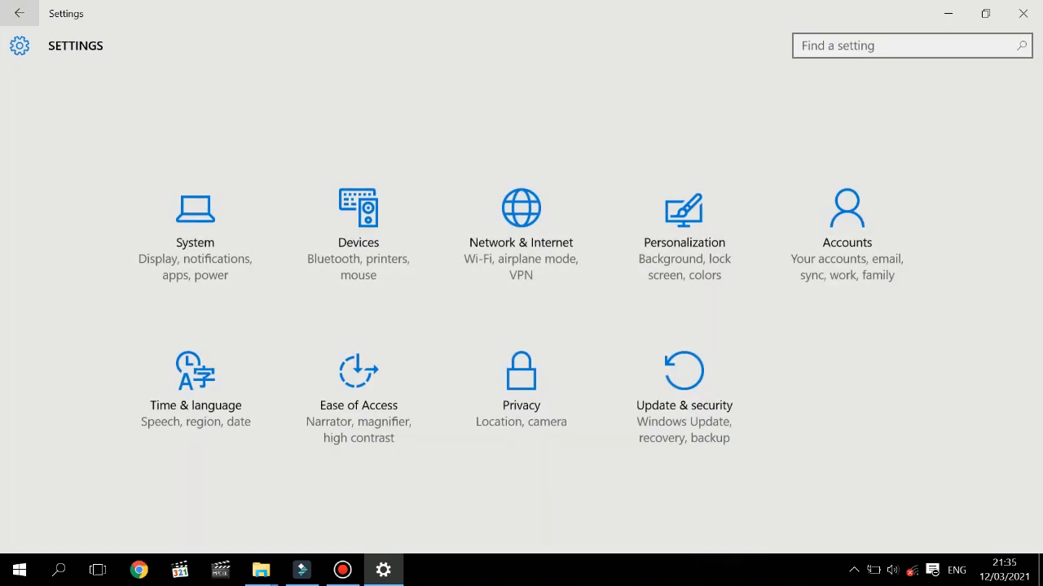
Step: View the Personalization settings for background, colors and lock screen
click(684, 208)
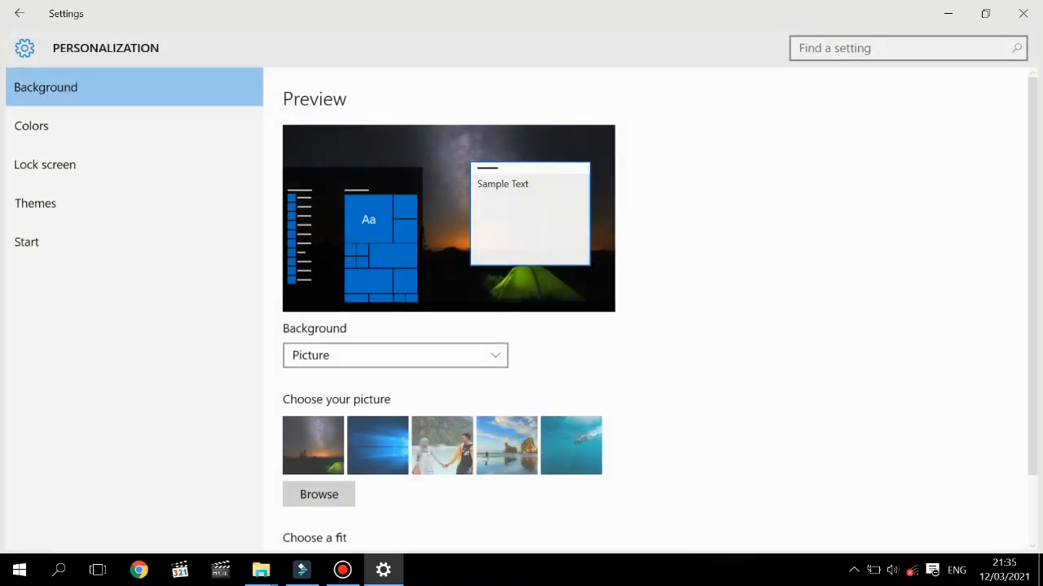
click(81, 125)
click(81, 164)
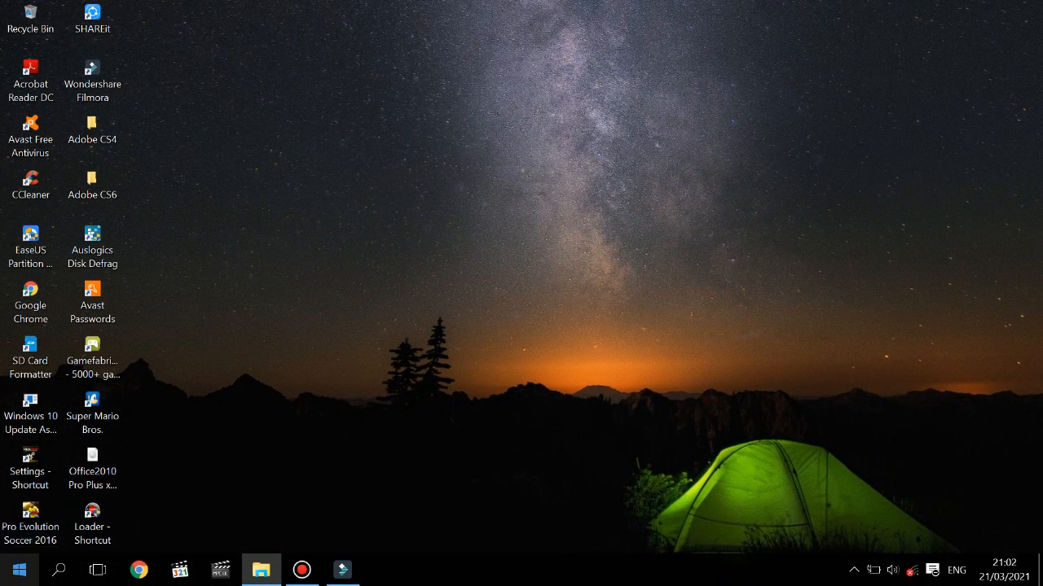
Step: Launch Adobe Audition CS6
click(19, 570)
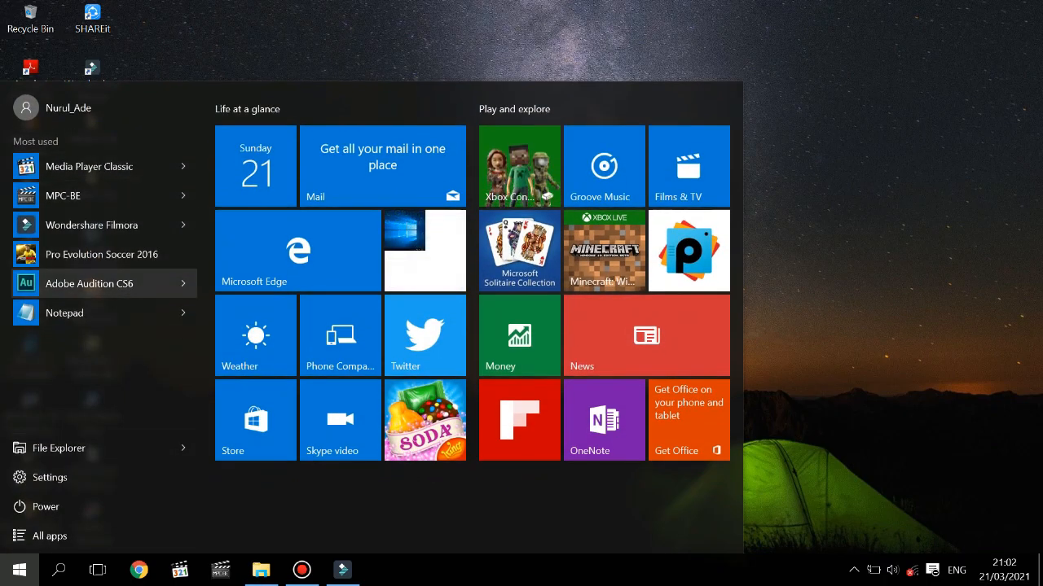
click(104, 284)
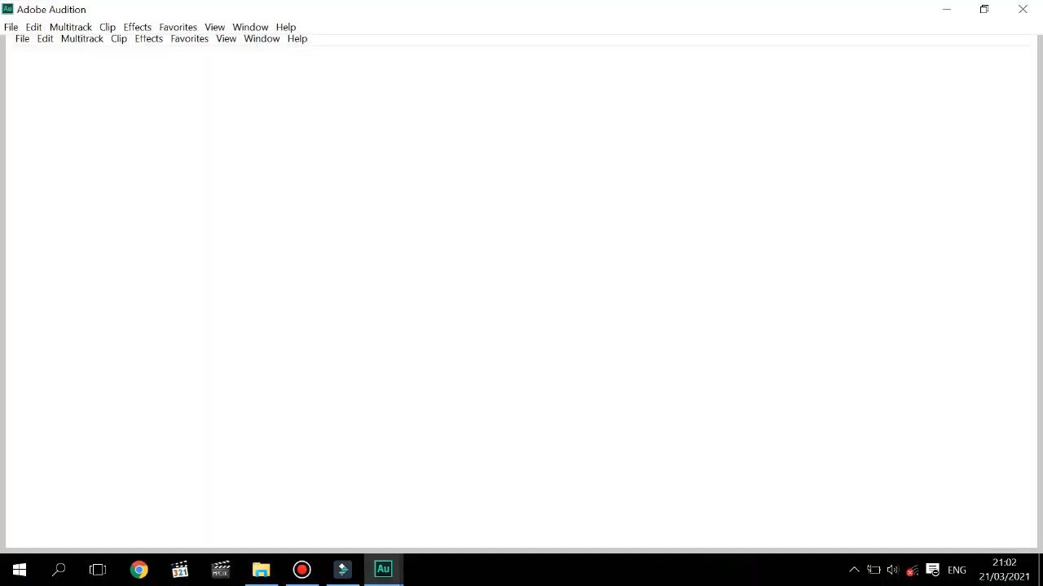
key(Return)
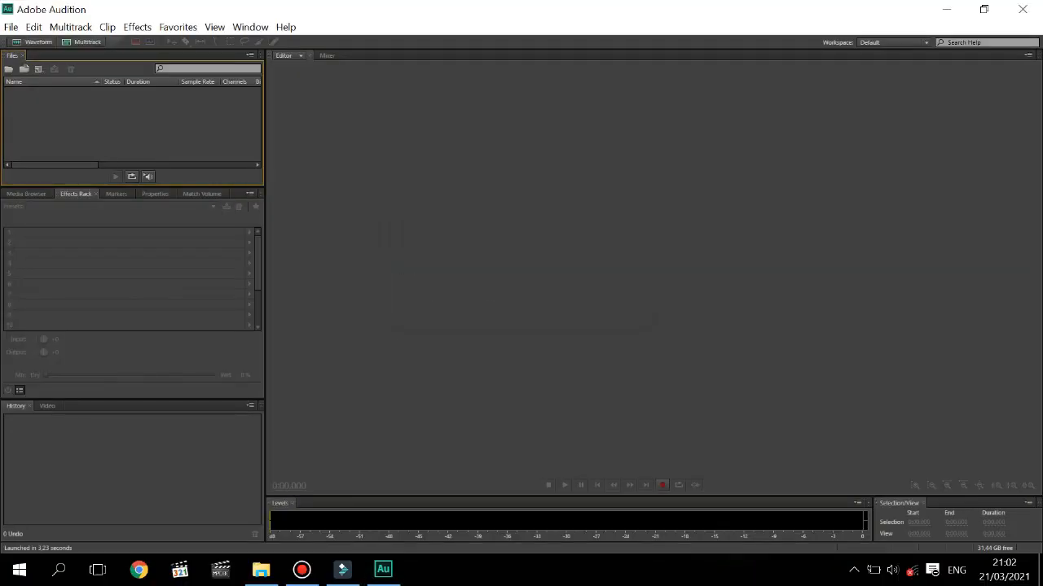
Step: Open the auto shutdown audio file from the Music folder
click(11, 26)
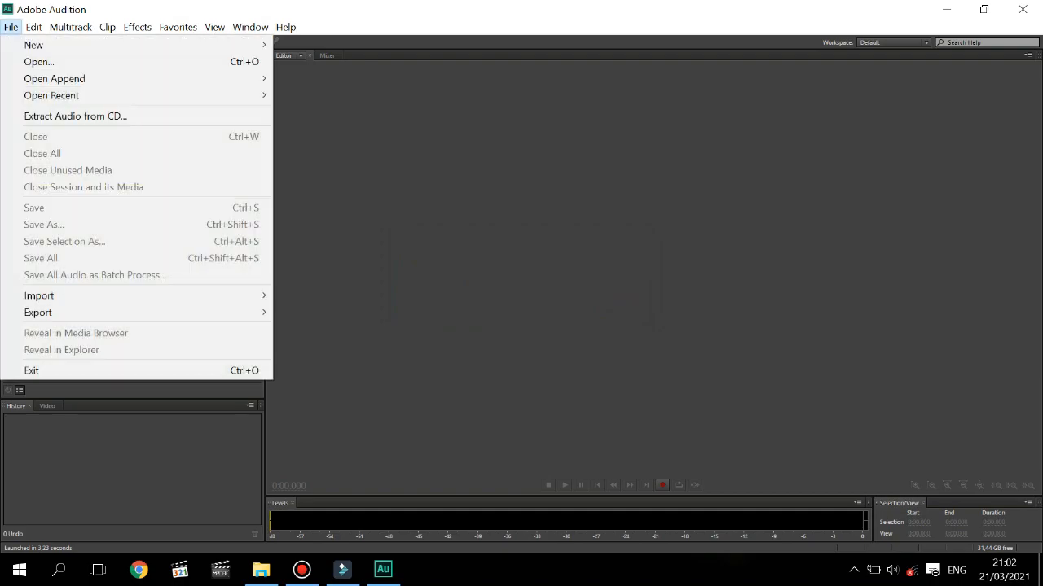
click(39, 62)
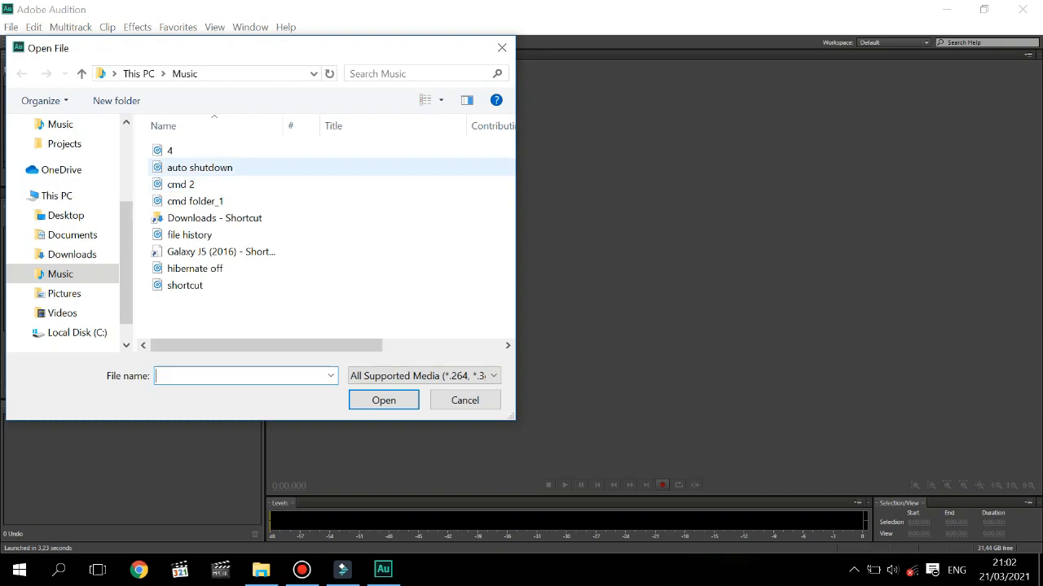
click(199, 168)
click(199, 167)
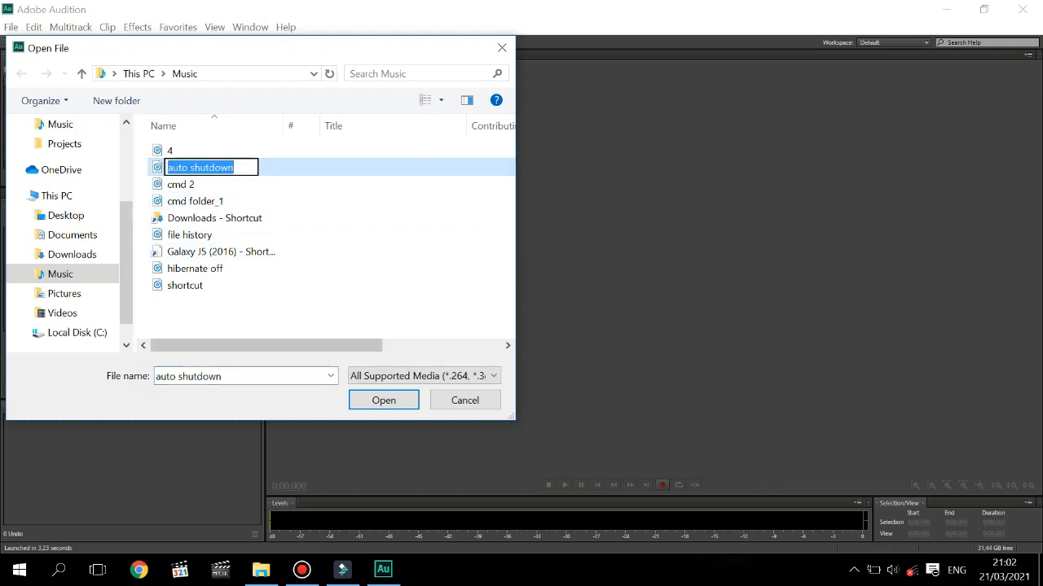
click(384, 400)
click(384, 400)
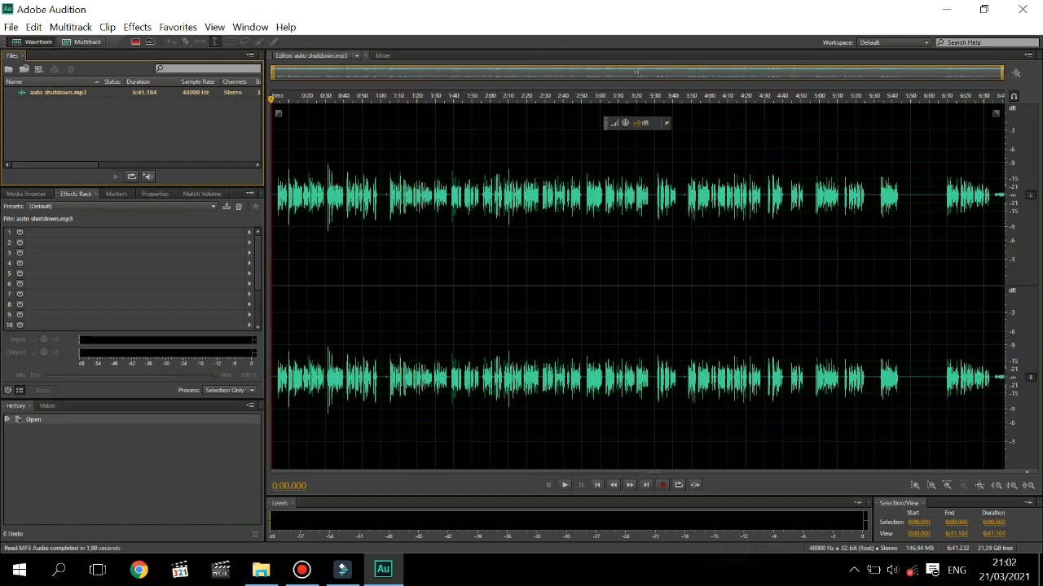
Step: Examine the silent gaps between speech around 1:02 and 1:12 for noise, returning to the full waveform and its start
scroll(368, 245, up, 6)
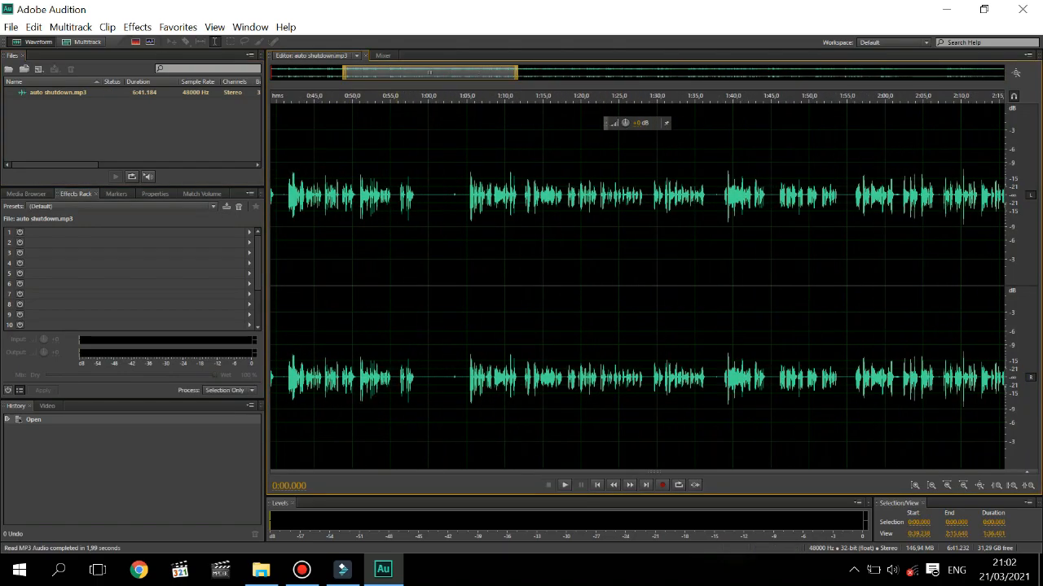
scroll(462, 245, up, 3)
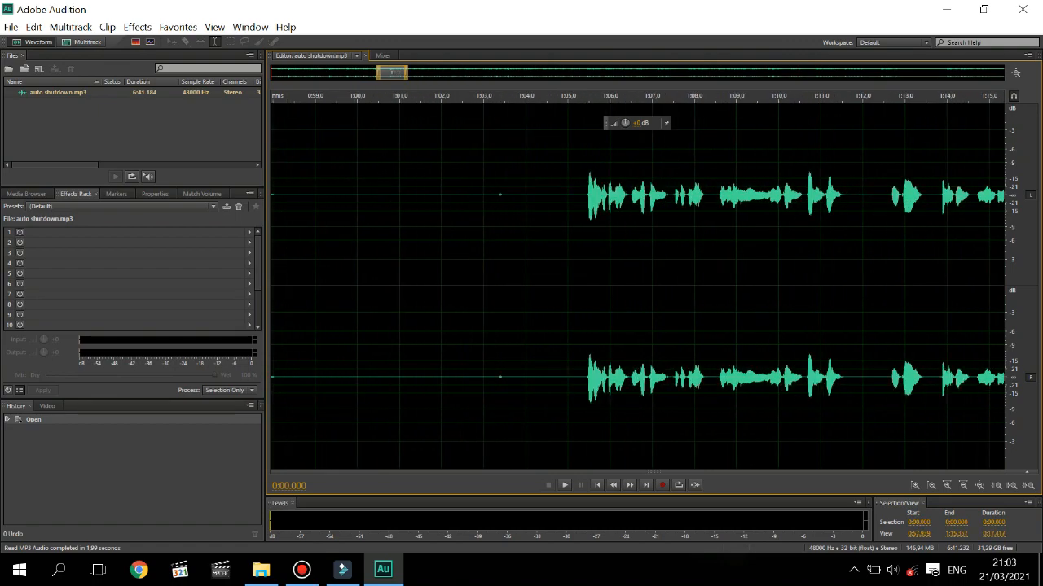
drag(464, 245, 489, 244)
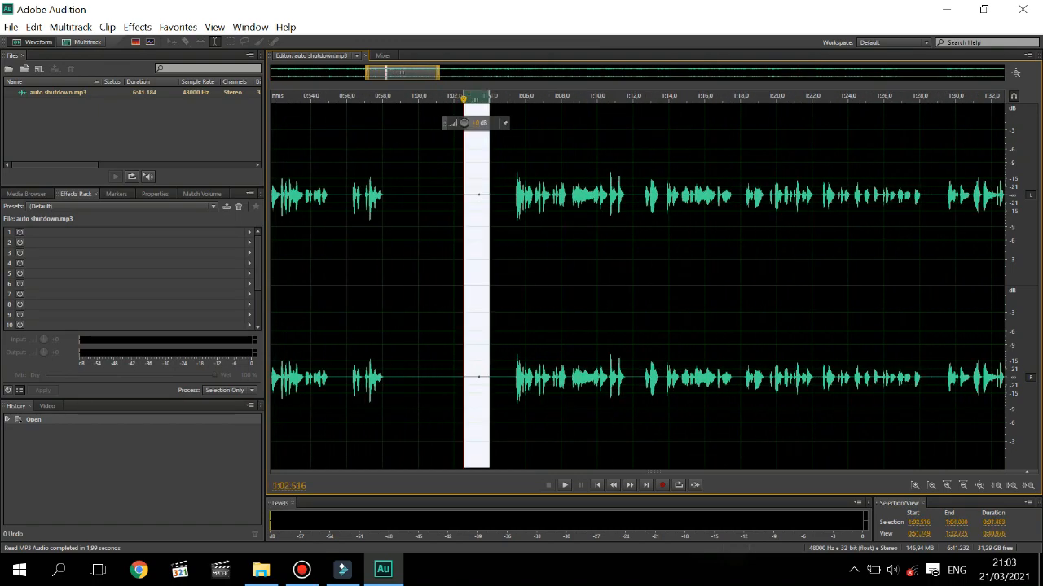
scroll(718, 245, up, 4)
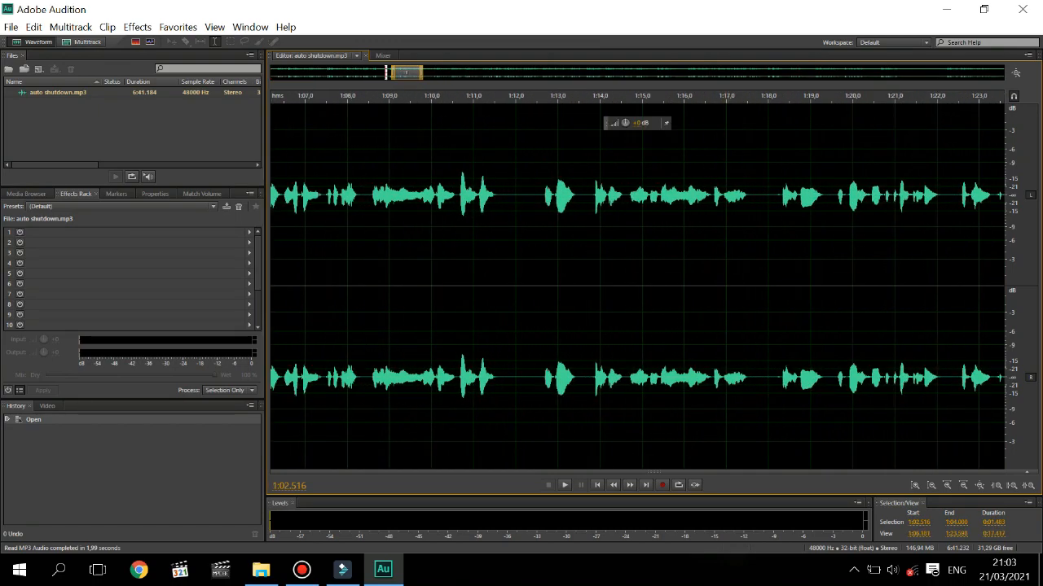
drag(786, 244, 768, 244)
drag(510, 245, 525, 244)
scroll(402, 245, down, 10)
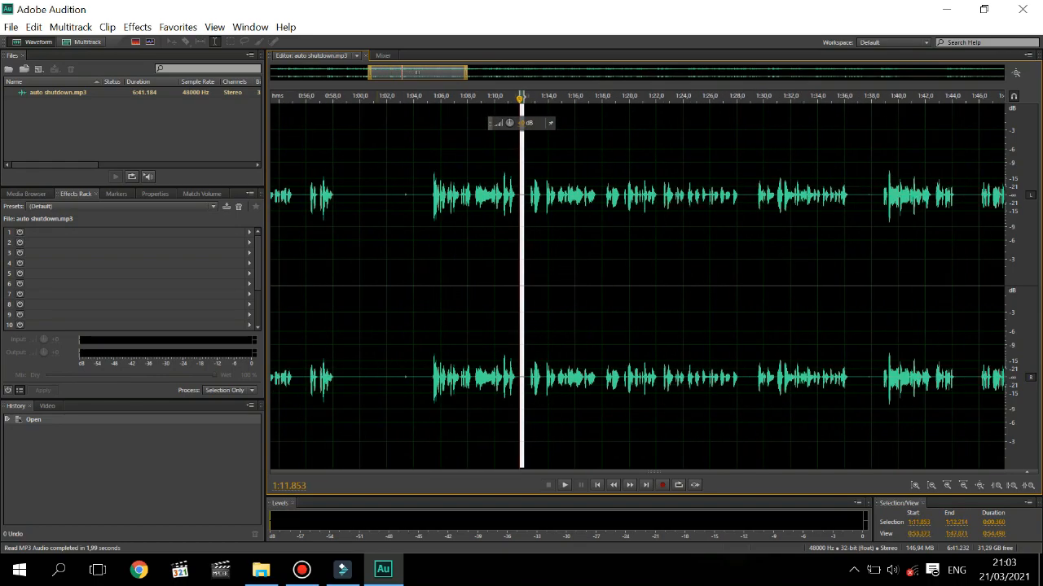
scroll(402, 245, down, 3)
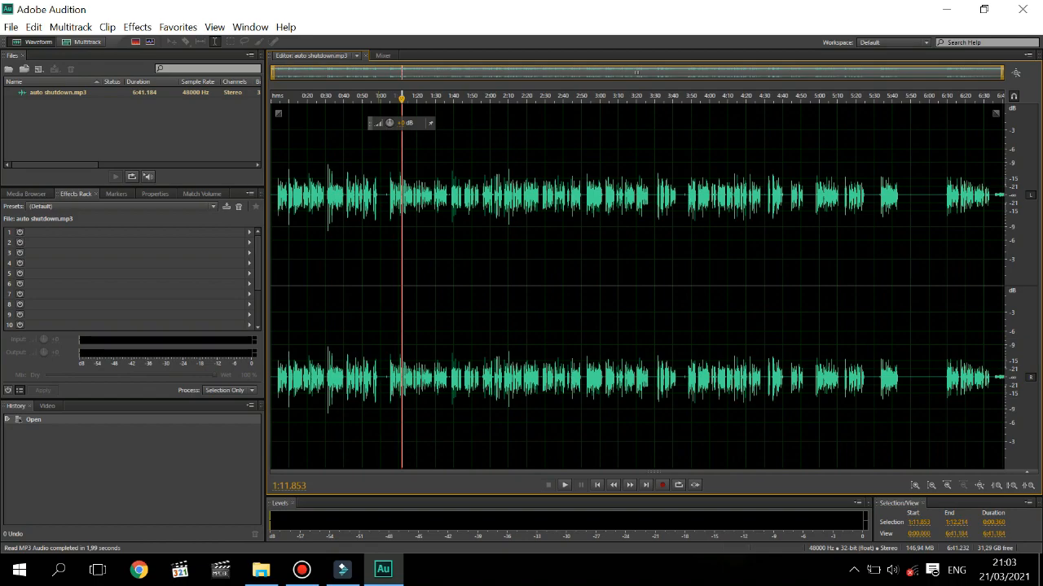
key(Home)
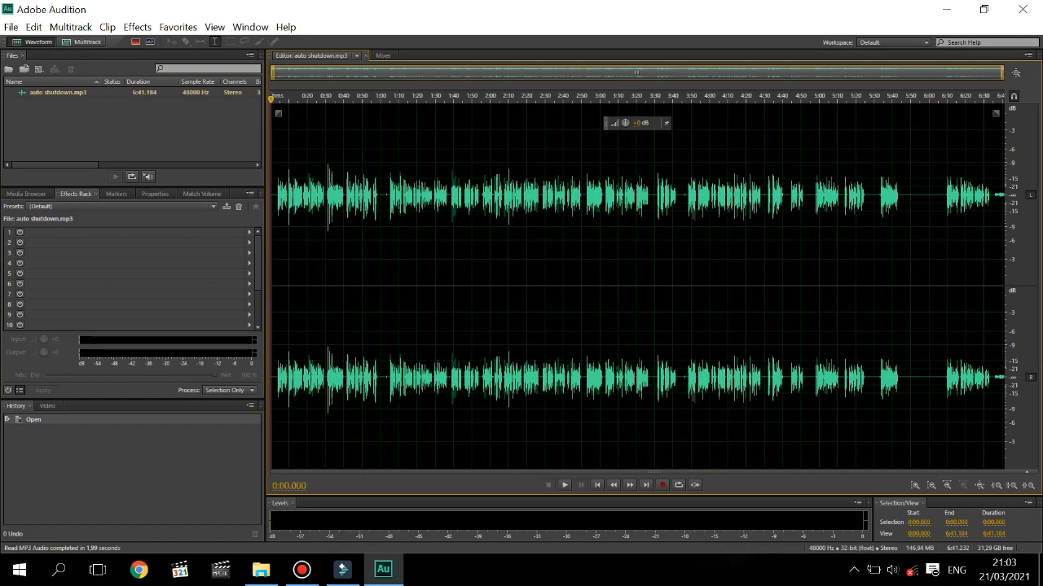
Step: Apply Adaptive Noise Reduction with the default preset to the entire waveform through the first effects rack slot
key(ctrl+a)
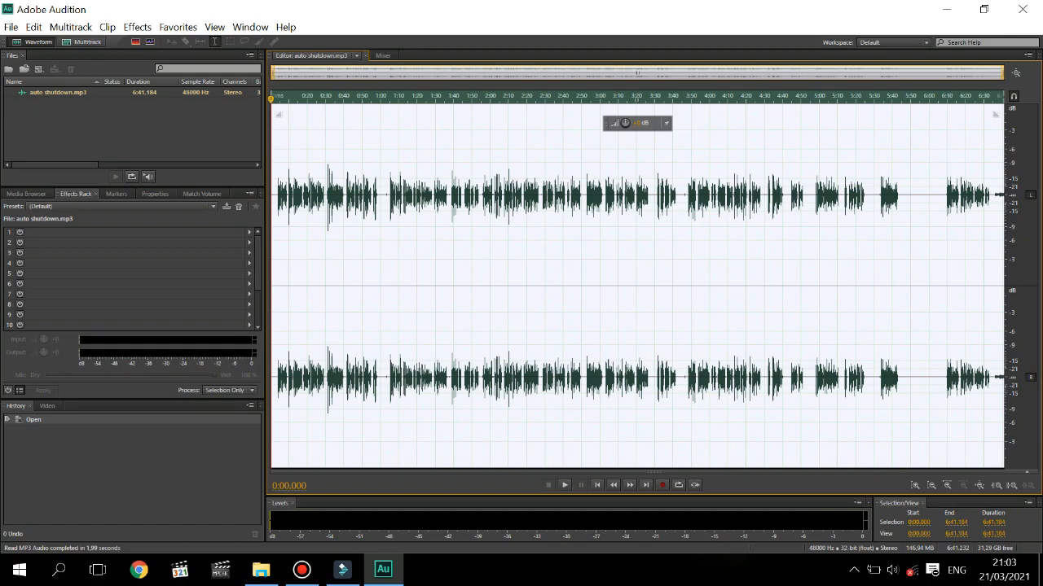
click(250, 232)
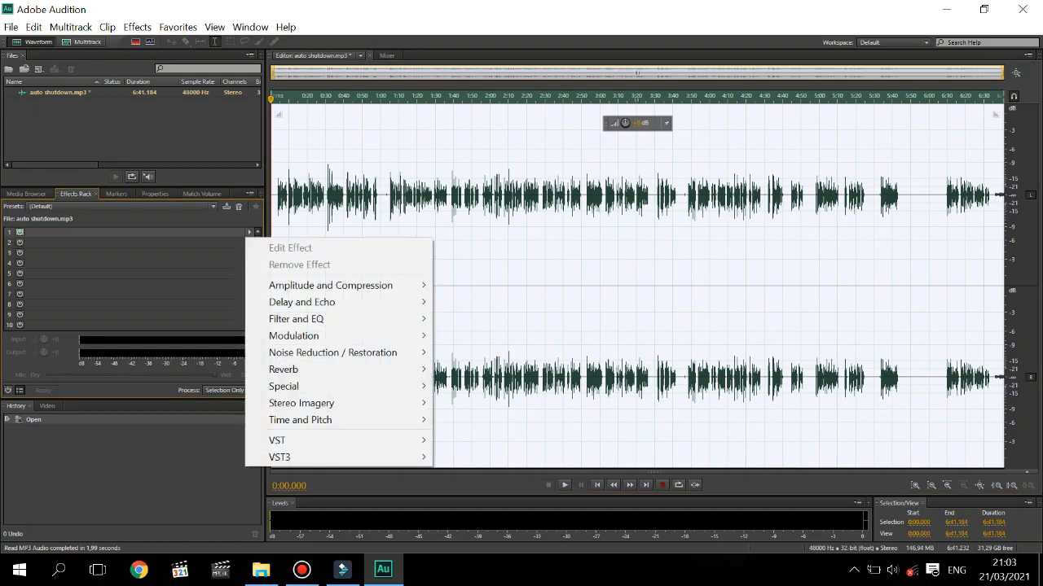
mouse_move(391, 353)
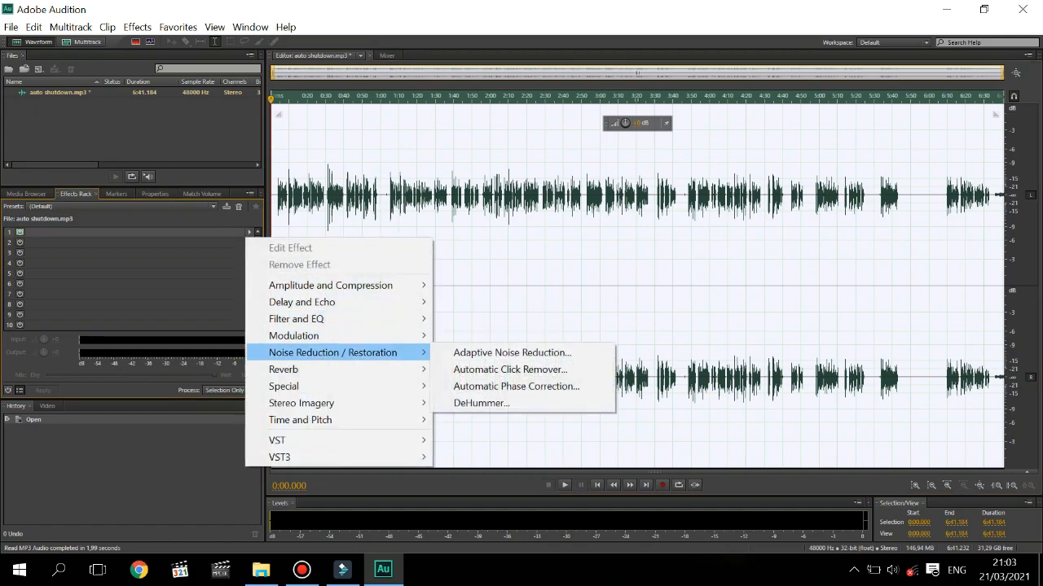
click(522, 351)
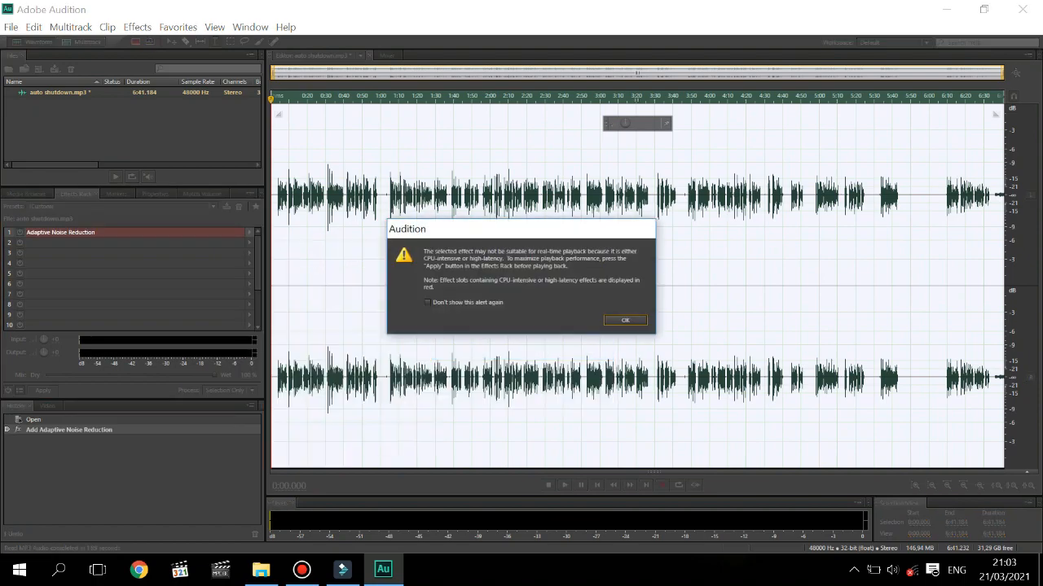
click(625, 320)
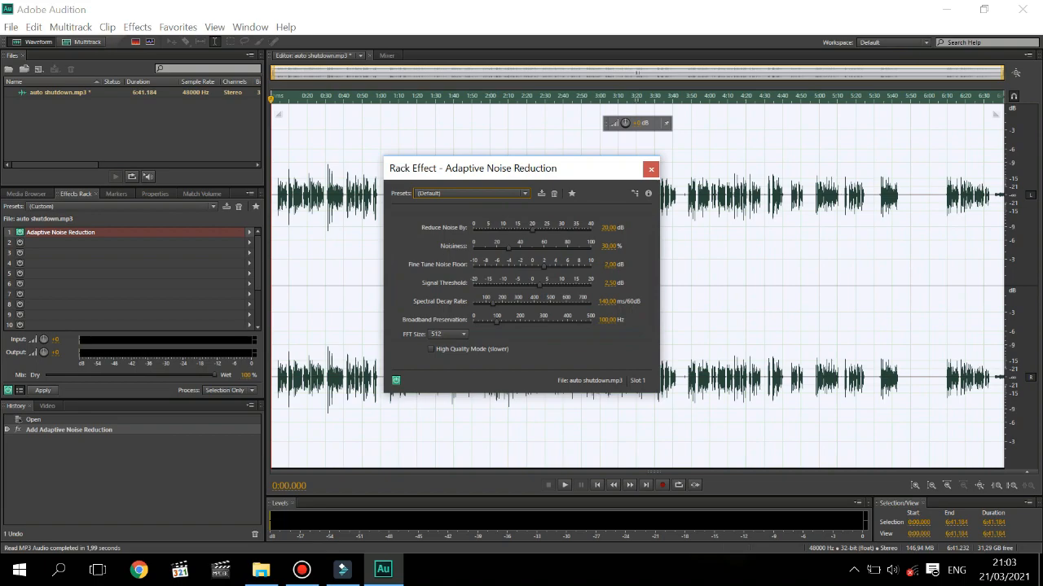
click(42, 390)
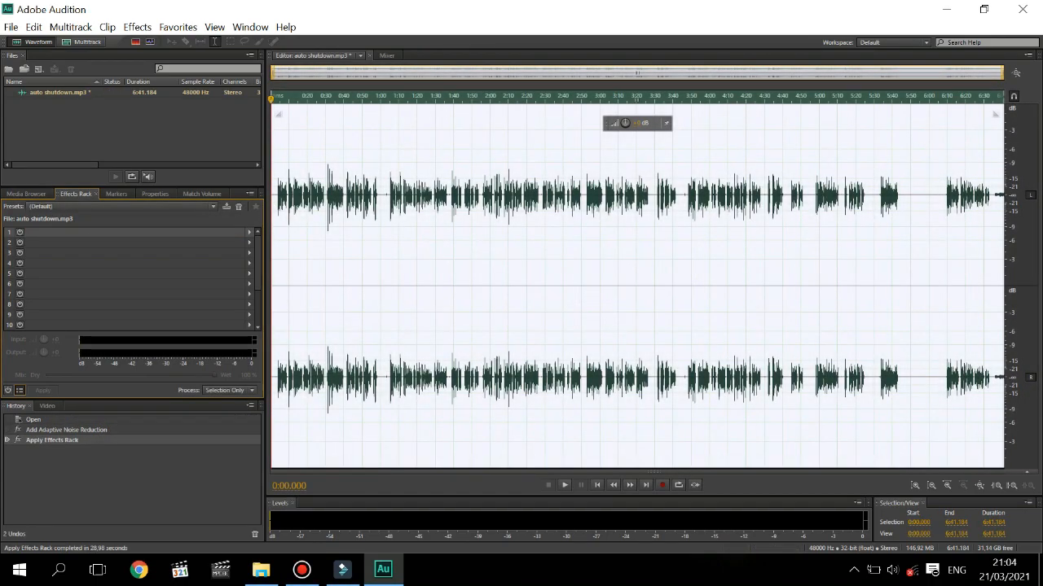
Step: Deselect the waveform and add the Dynamics Processing effect to the first rack slot
click(274, 281)
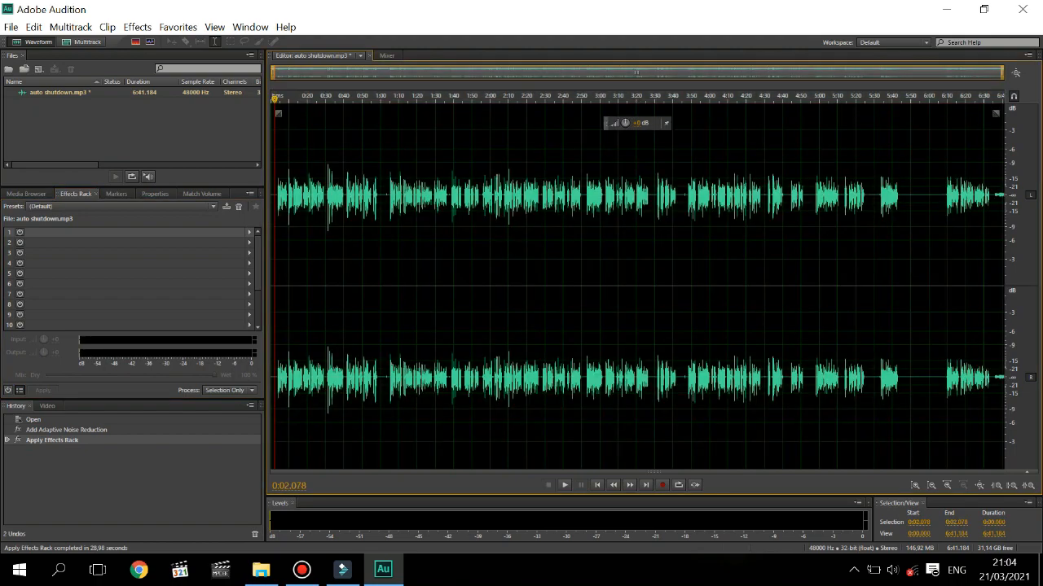
click(20, 233)
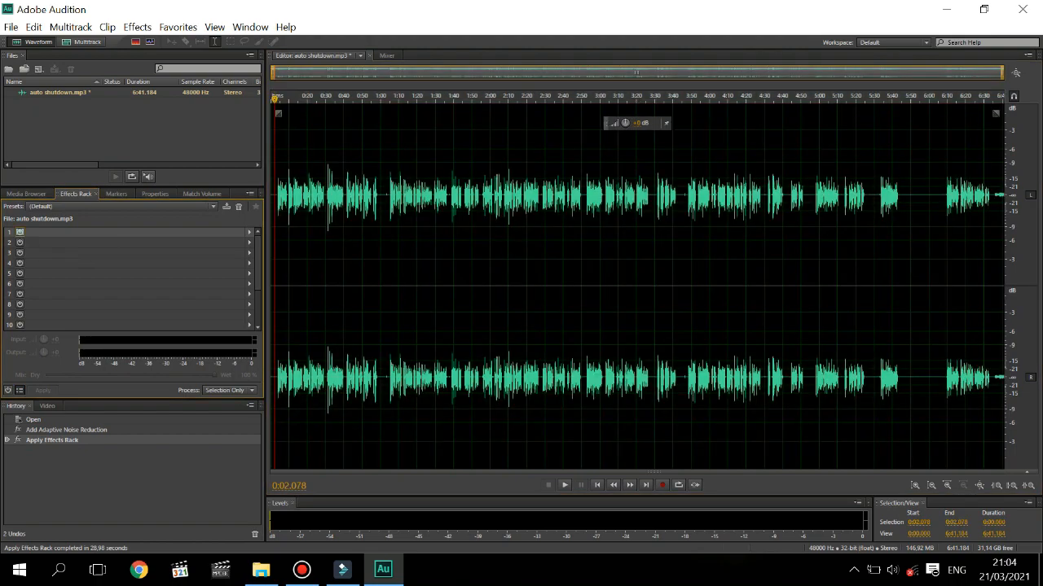
click(249, 232)
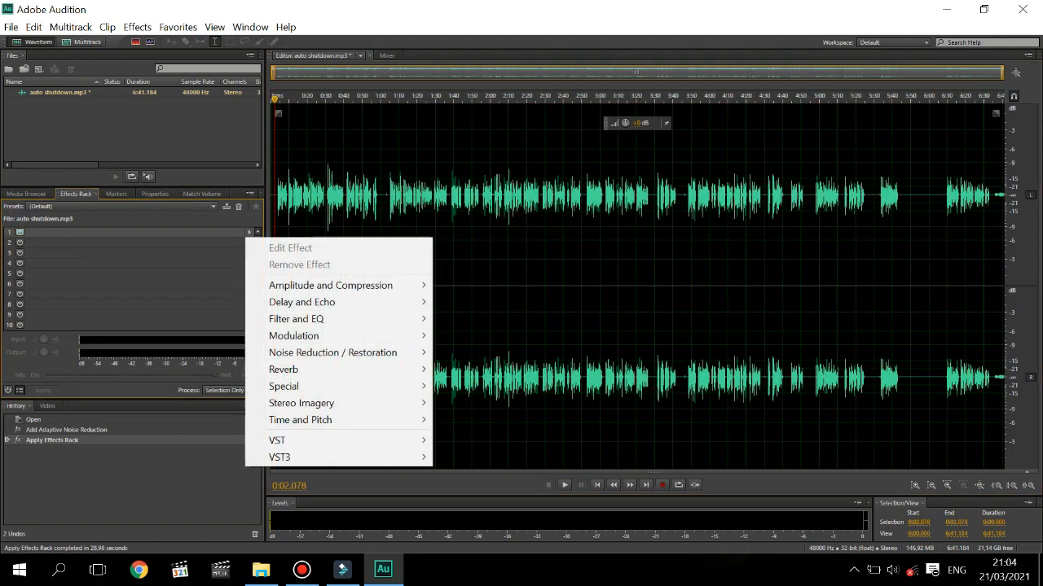
mouse_move(342, 285)
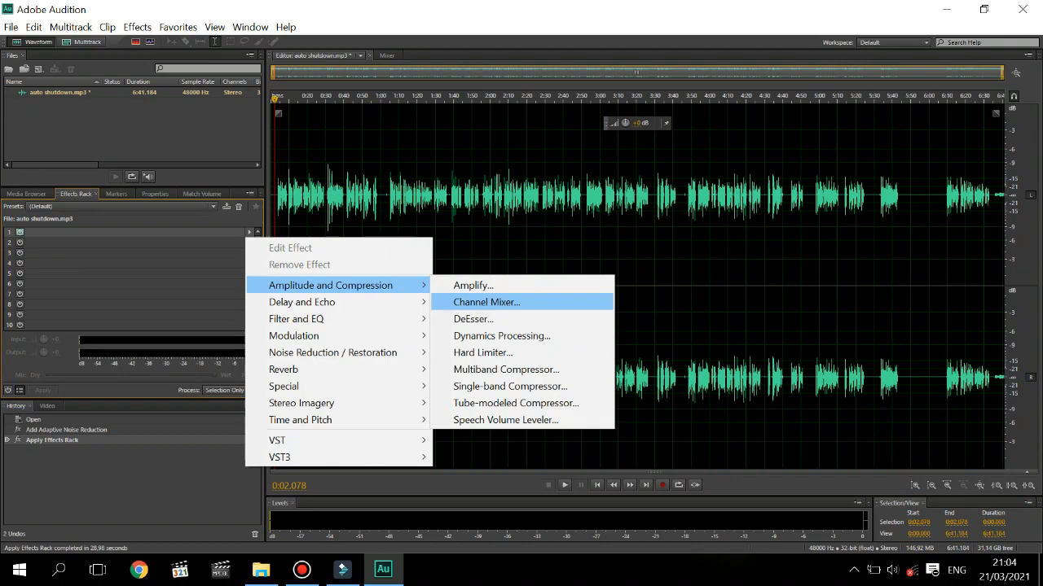
click(501, 335)
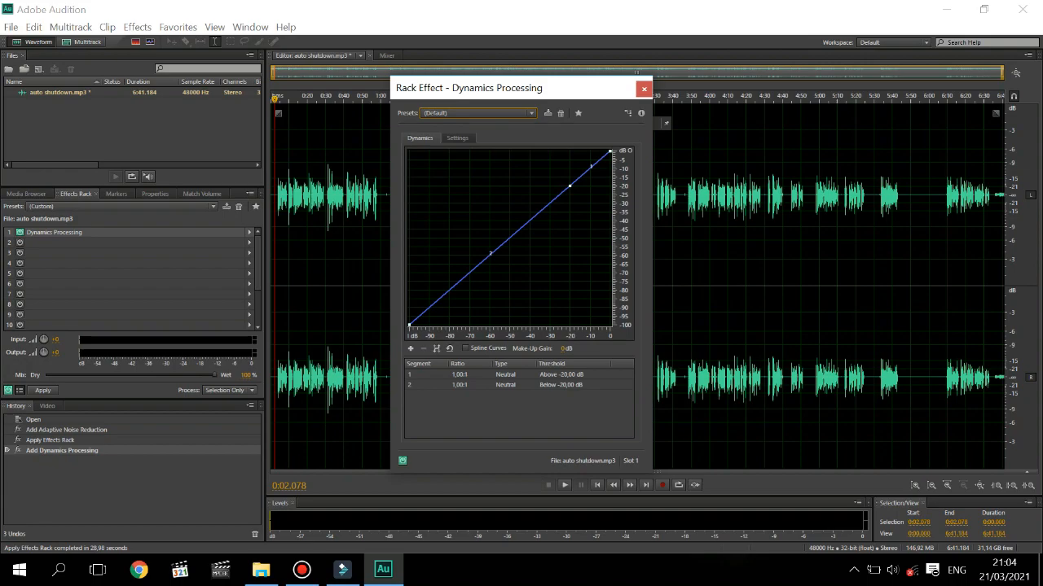
Step: Shape the dynamics curve above the diagonal with points at input levels of about -82, -54, -32, -26 and -21 dB
drag(457, 284, 442, 270)
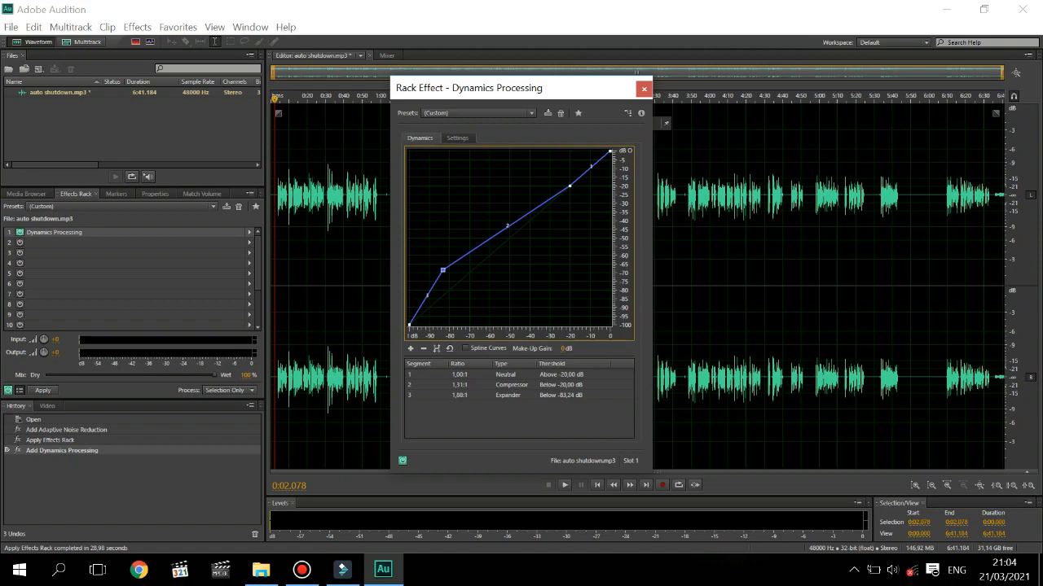
drag(570, 186, 568, 174)
drag(442, 270, 444, 272)
click(501, 253)
drag(552, 179, 545, 185)
click(558, 179)
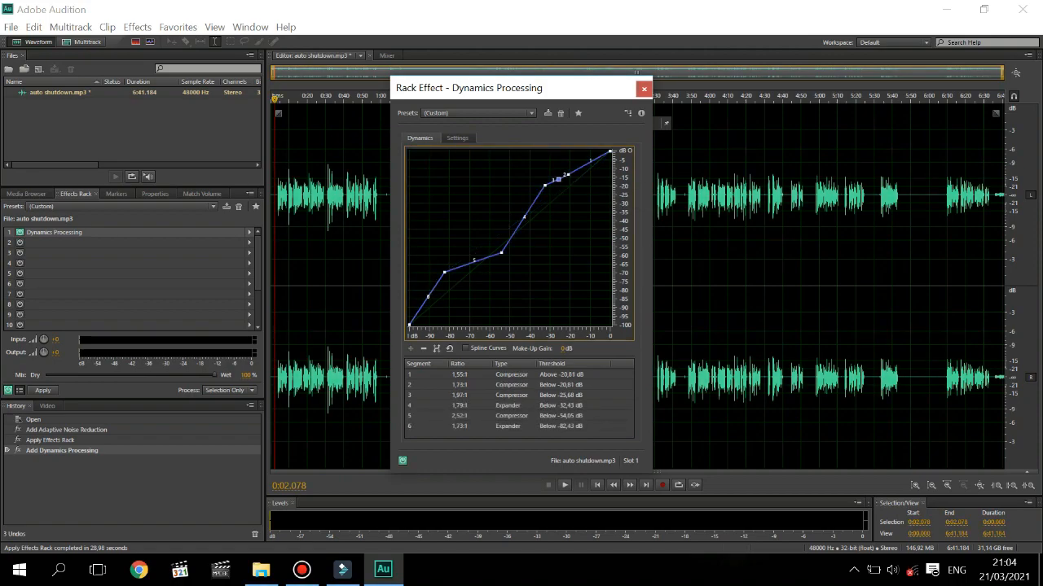
Step: Preview the processed voice and lower the dynamics curve's upper endpoint to give 2.22:1 compression above -20.81 dB
click(564, 485)
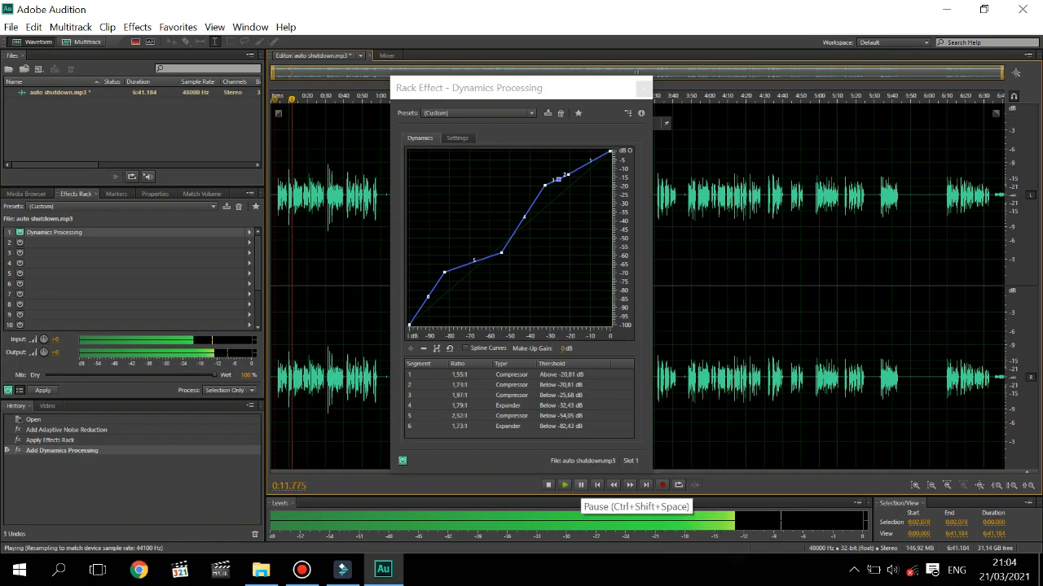
click(581, 484)
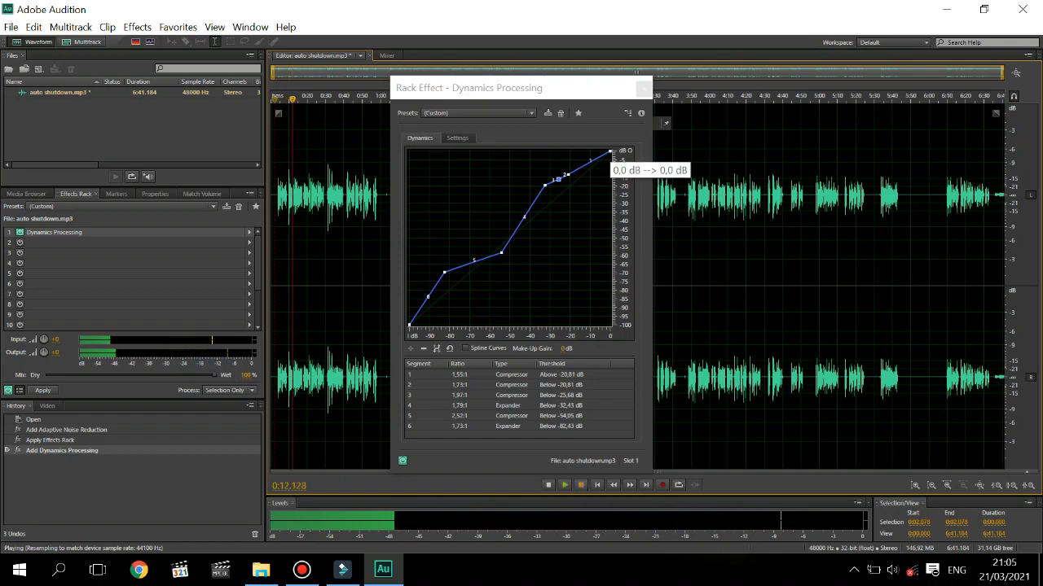
click(610, 153)
drag(610, 152, 610, 158)
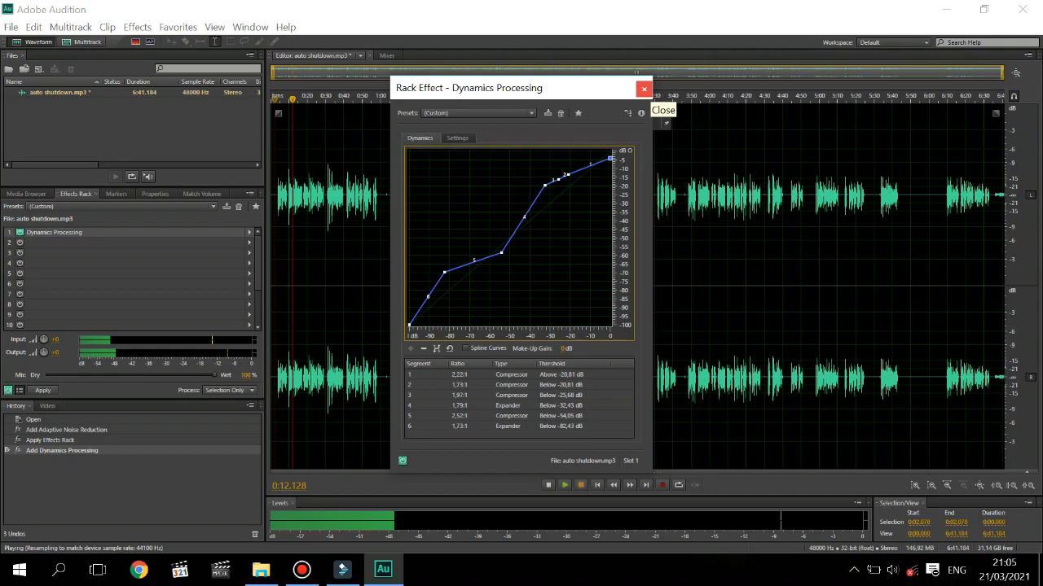
click(643, 88)
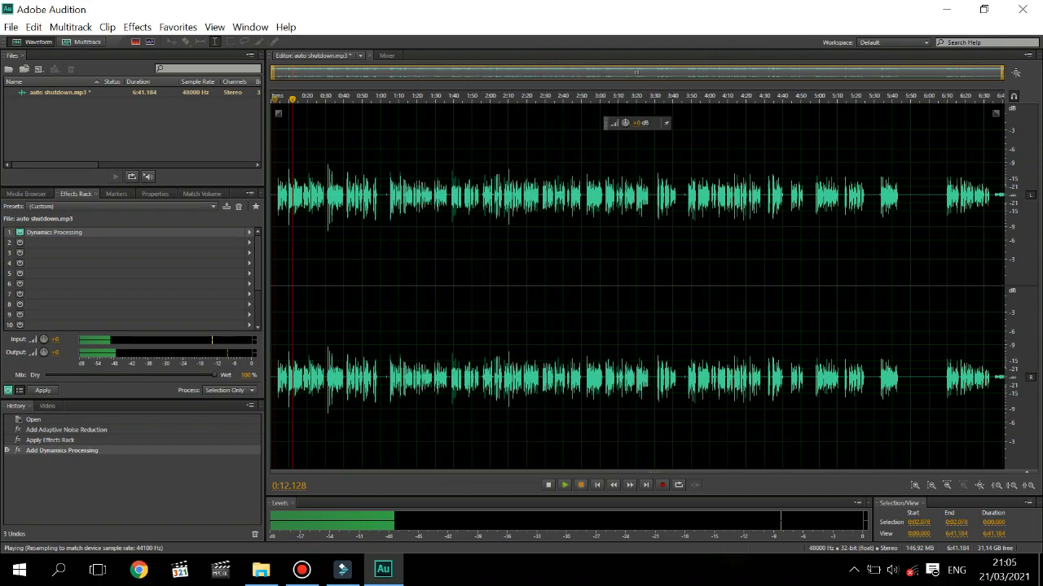
Step: Add a Multiband Compressor with the Broadcast preset to the second rack slot
click(249, 243)
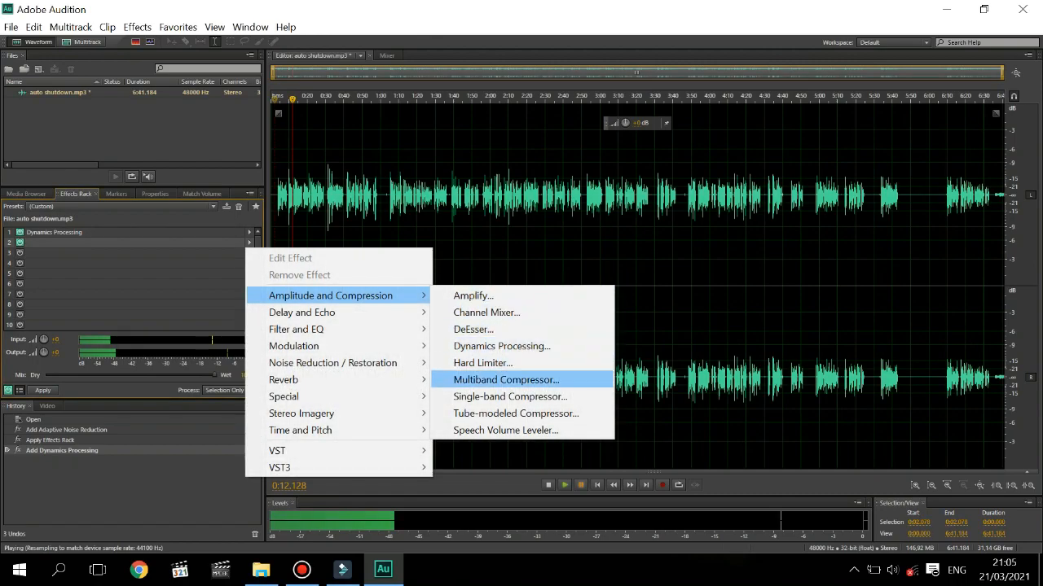
click(505, 379)
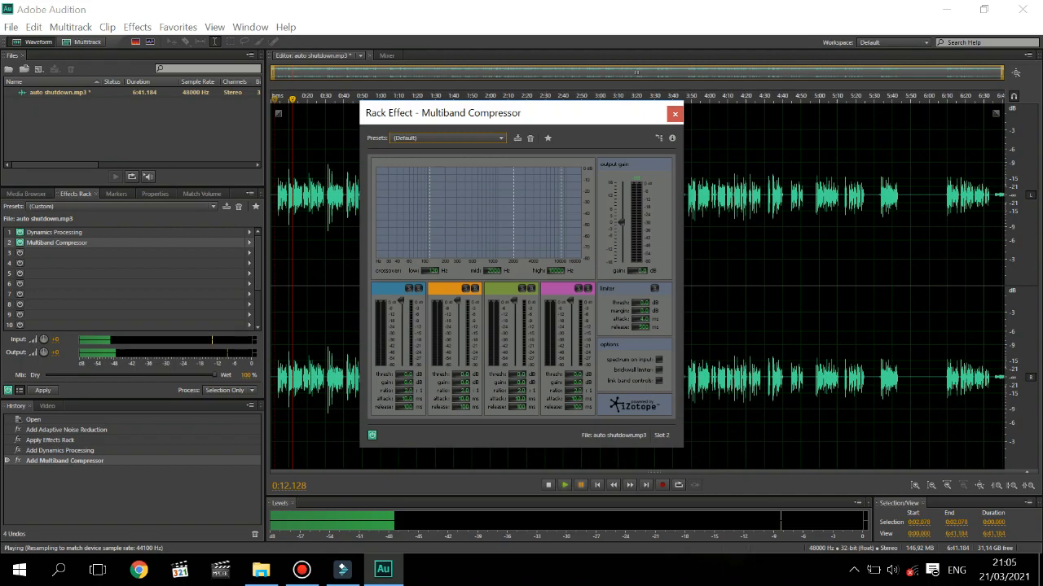
click(447, 138)
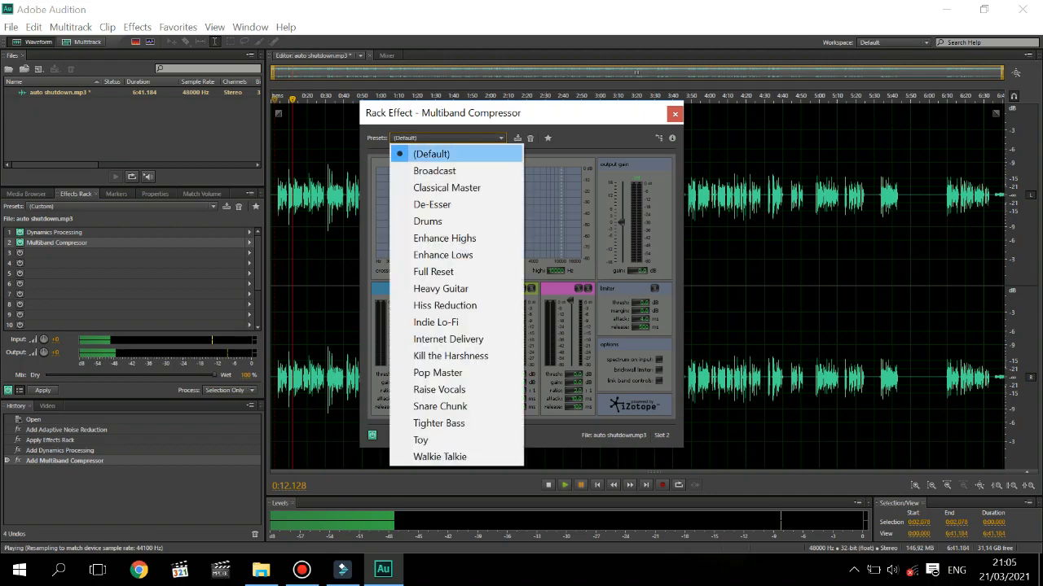
click(434, 171)
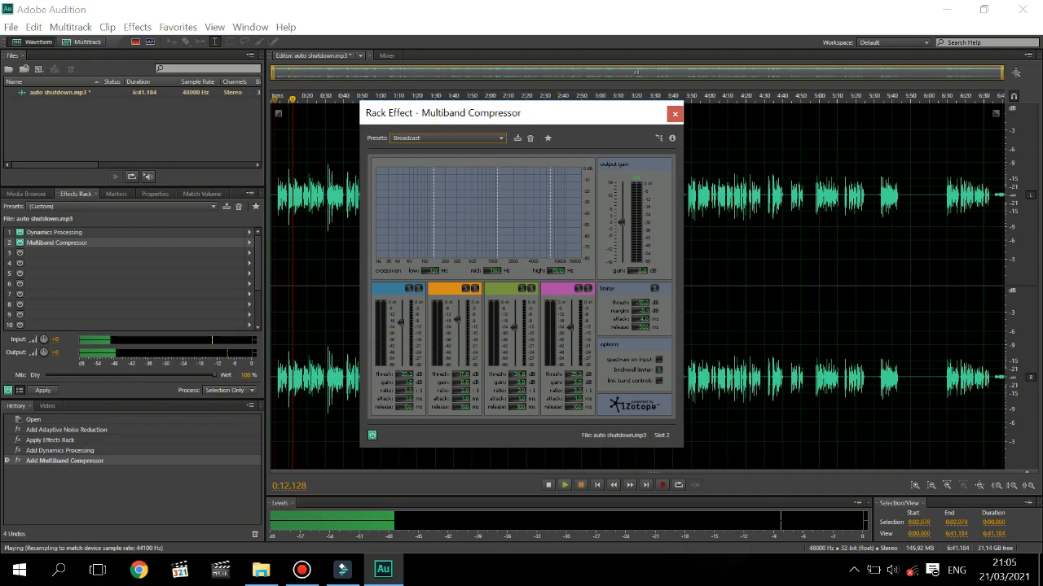
Step: Play back the voice track from near its start to judge the Broadcast multiband compression
click(564, 485)
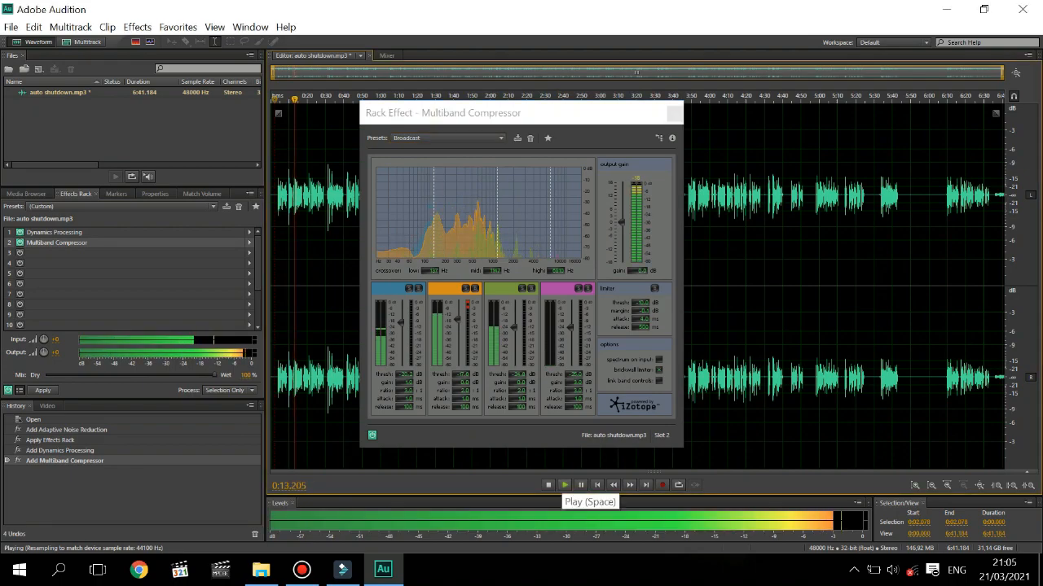
key(space)
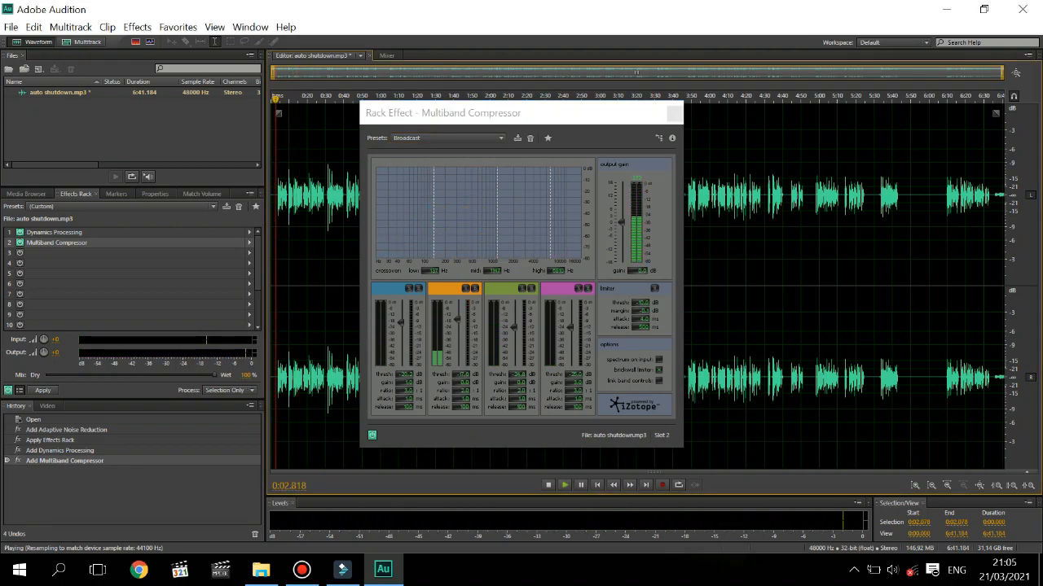
key(space)
key(space)
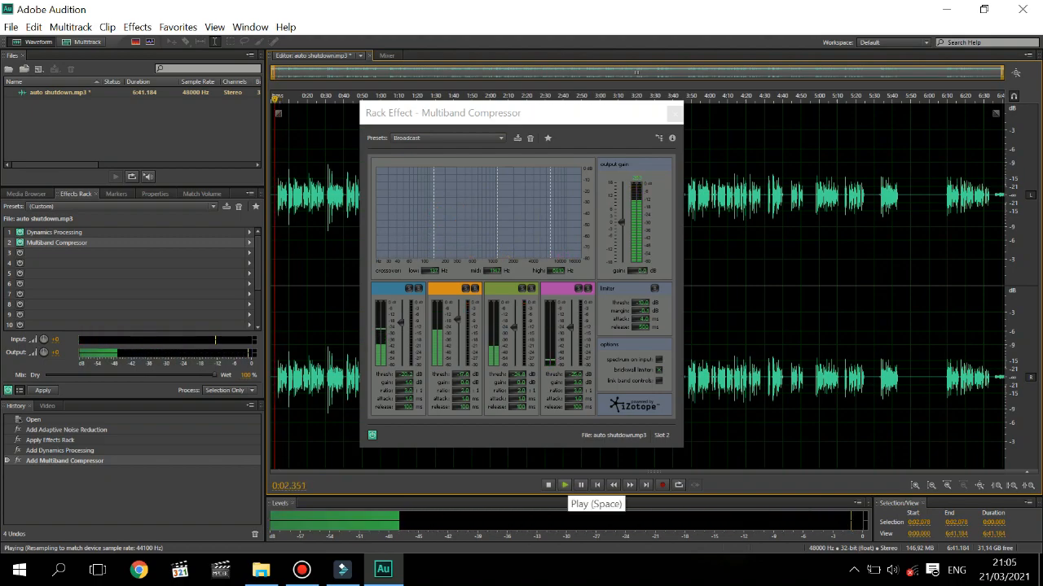
key(space)
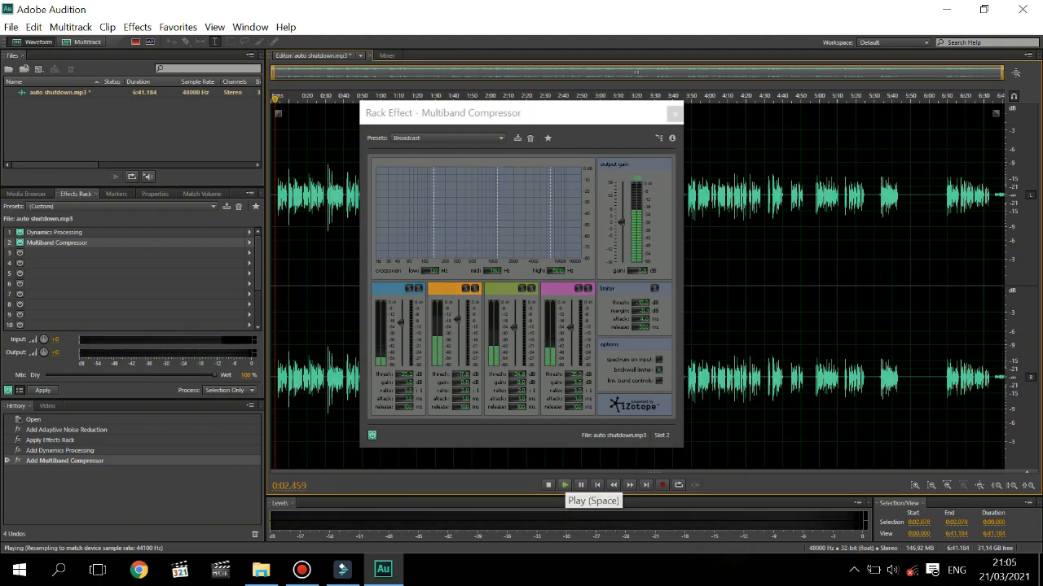
click(564, 485)
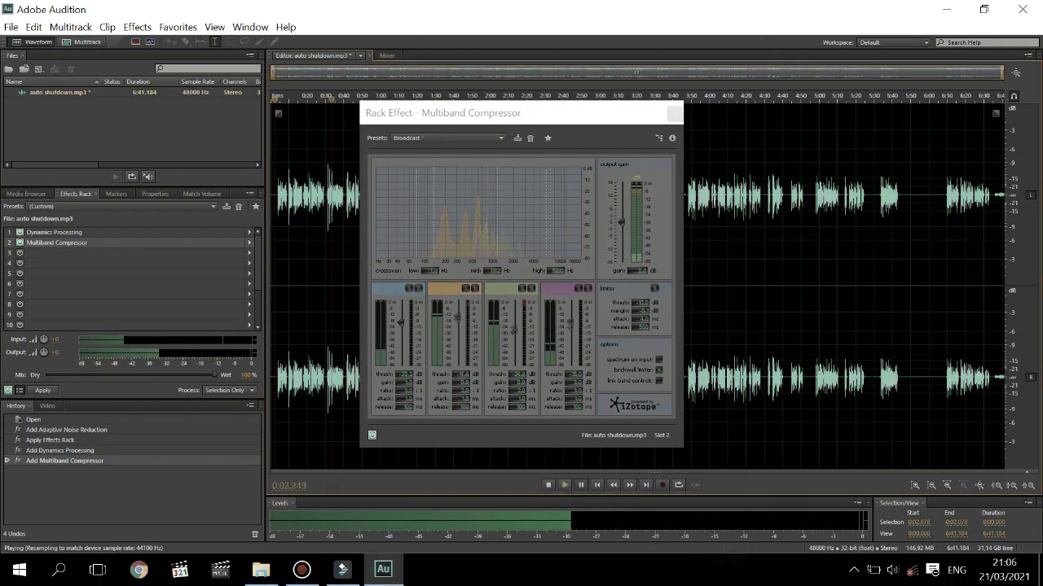
Step: Fine-tune the Multiband Compressor's crossover frequencies and band thresholds, preview the result, and close the effect's settings
drag(486, 213, 499, 213)
drag(416, 213, 422, 213)
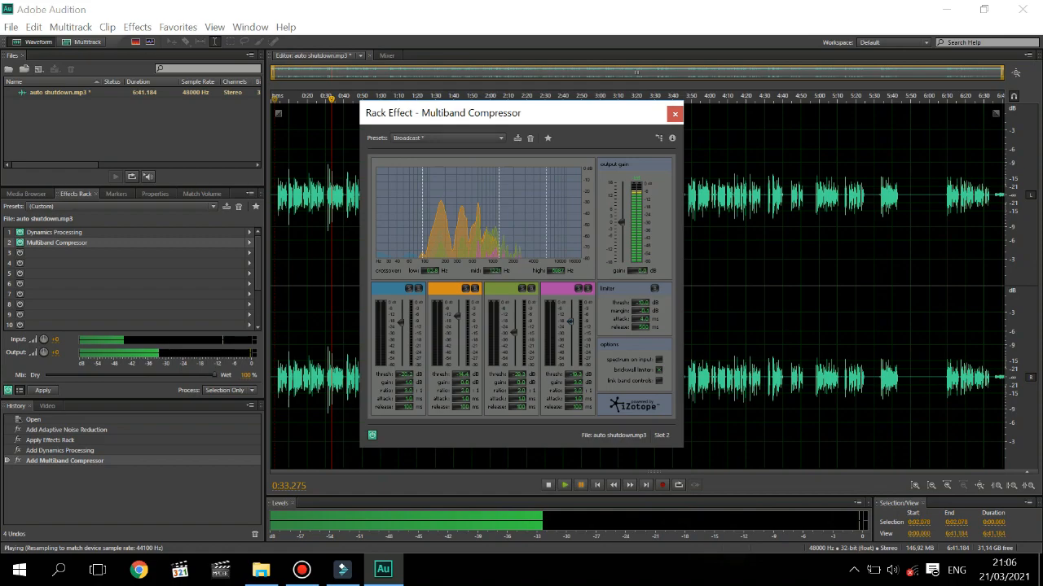
click(581, 485)
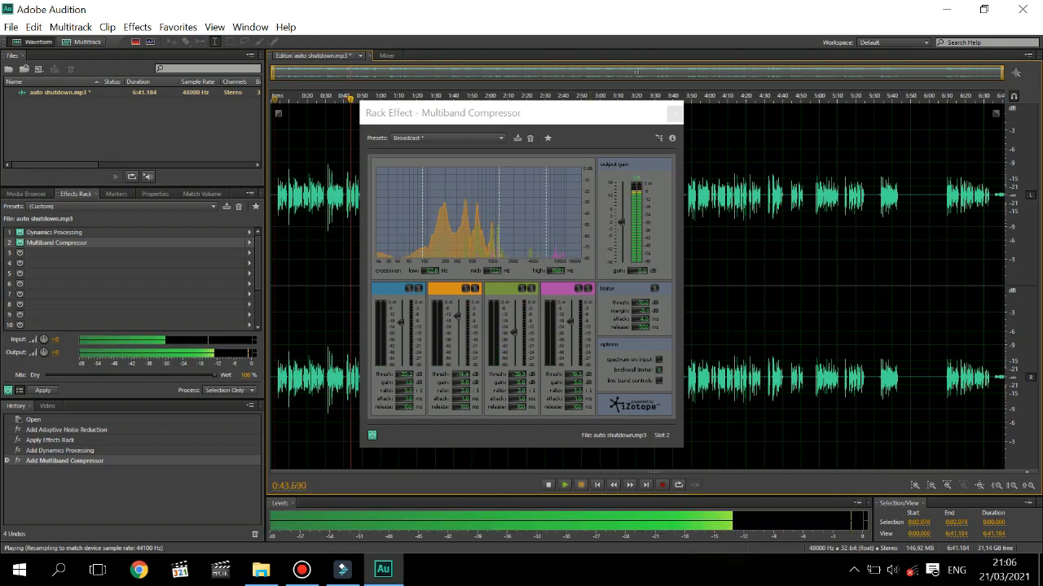
click(675, 114)
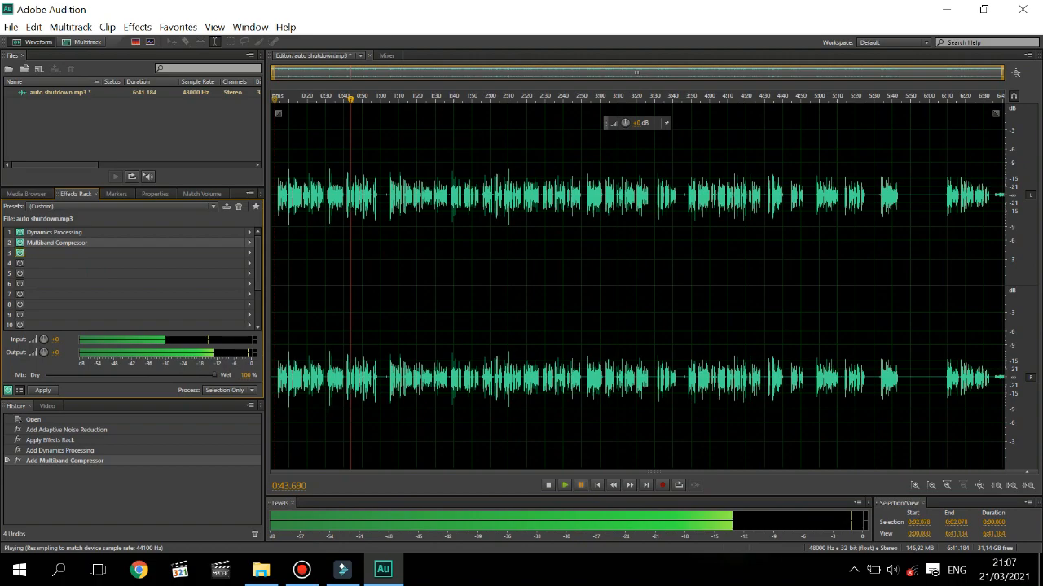
Step: Add a Parametric Equalizer with the Vocal Enhancer preset to the third rack slot
click(250, 253)
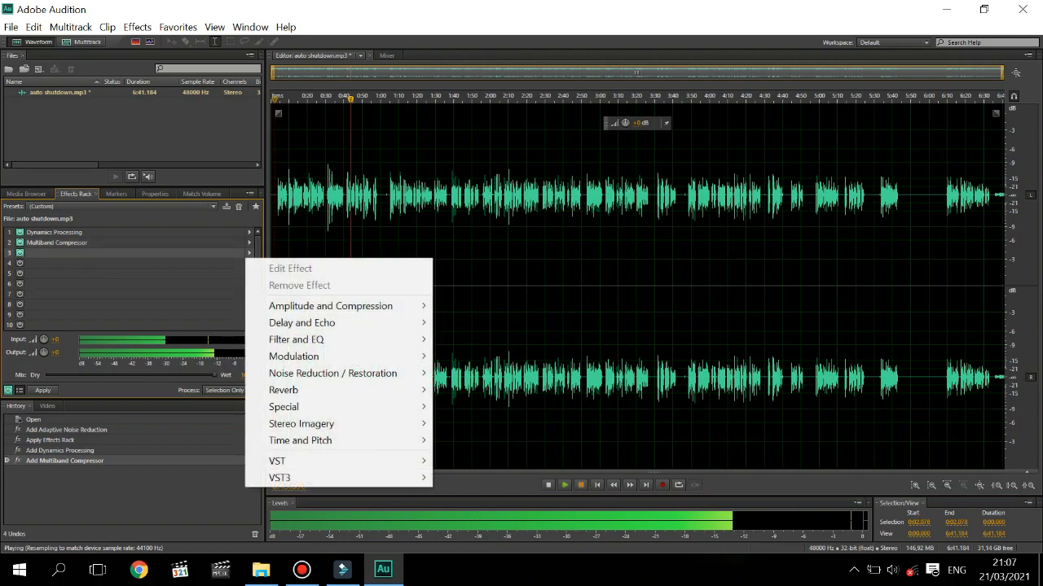
mouse_move(338, 340)
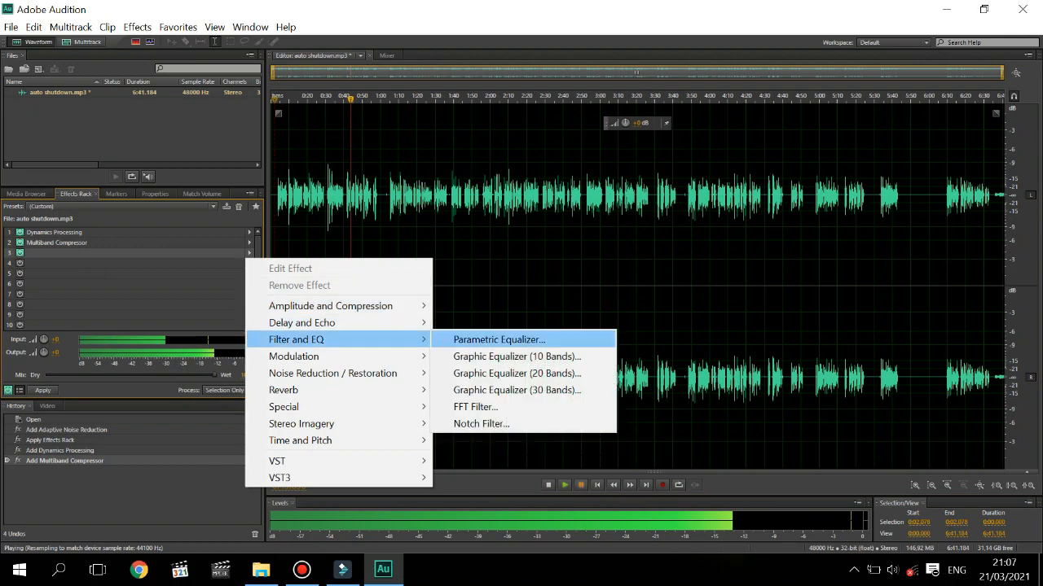
click(497, 340)
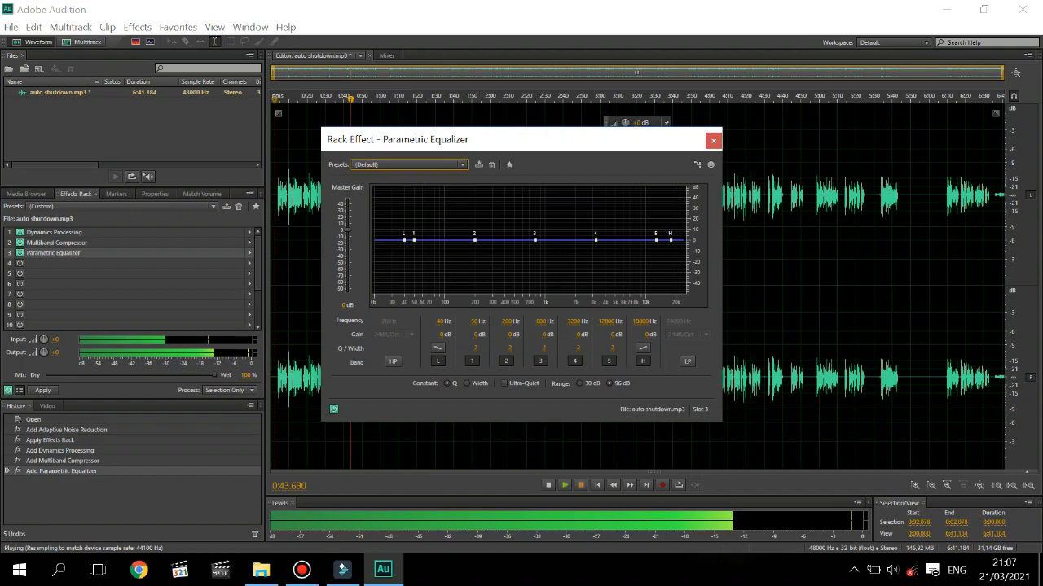
click(451, 165)
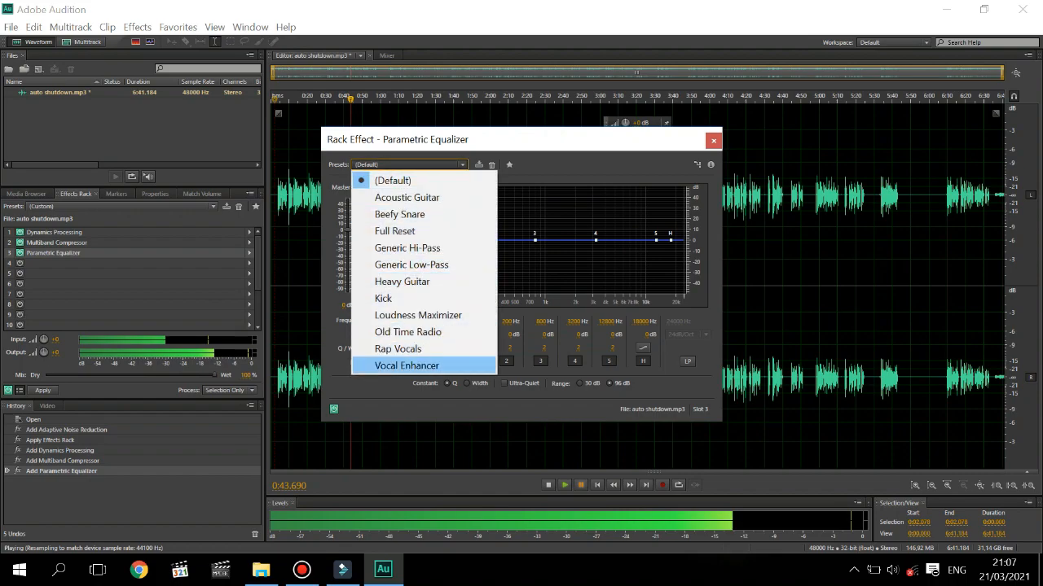
click(406, 366)
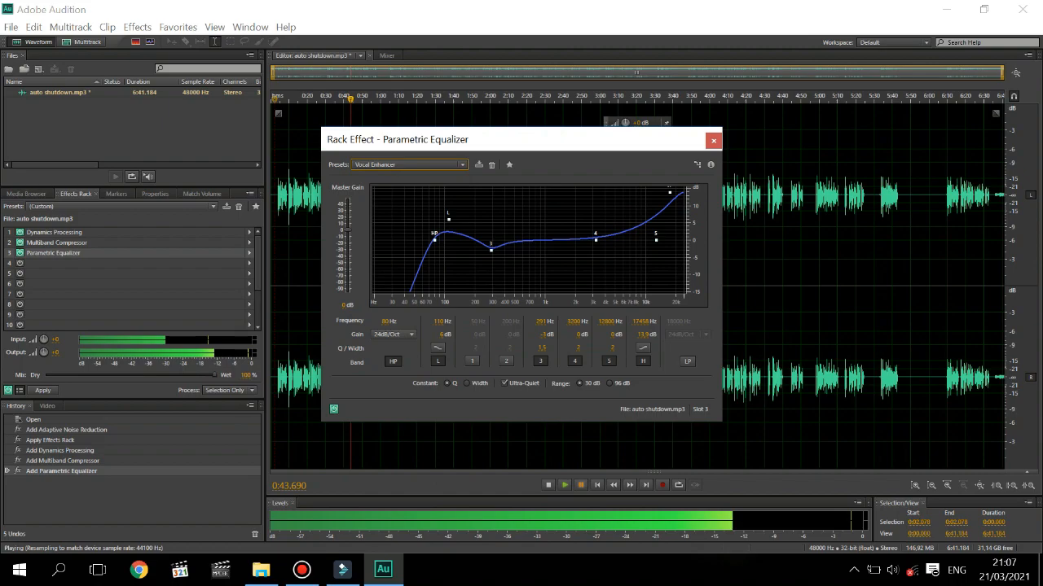
Step: Preview a short passage with the Vocal Enhancer equalization and close the effect's settings
click(581, 485)
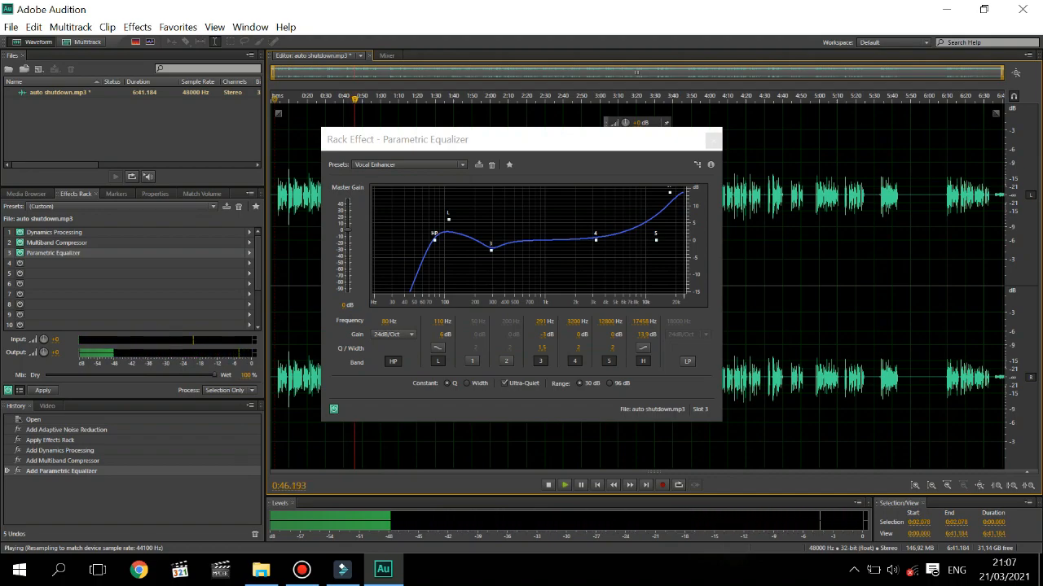
click(581, 485)
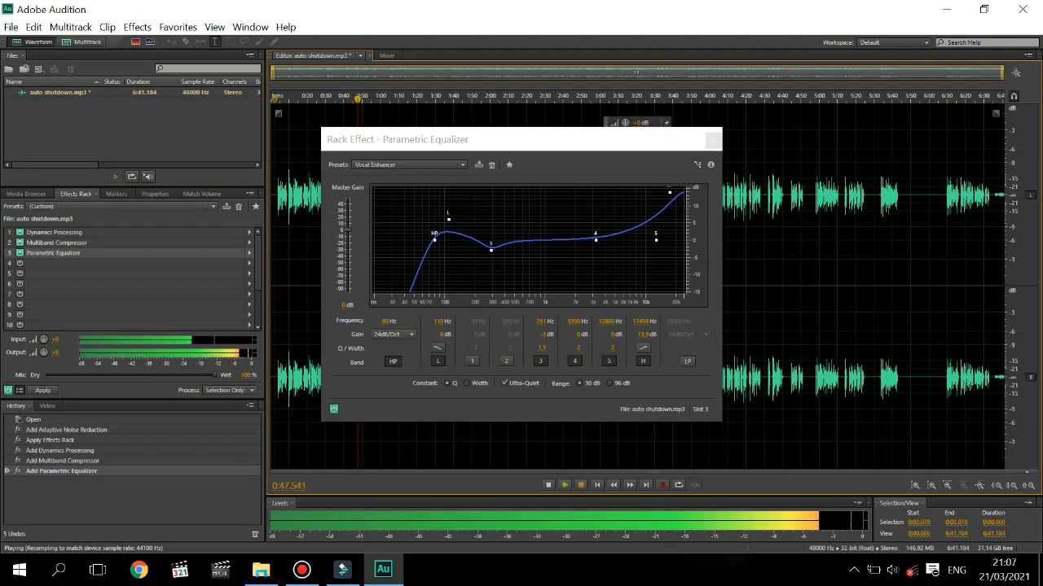
click(538, 244)
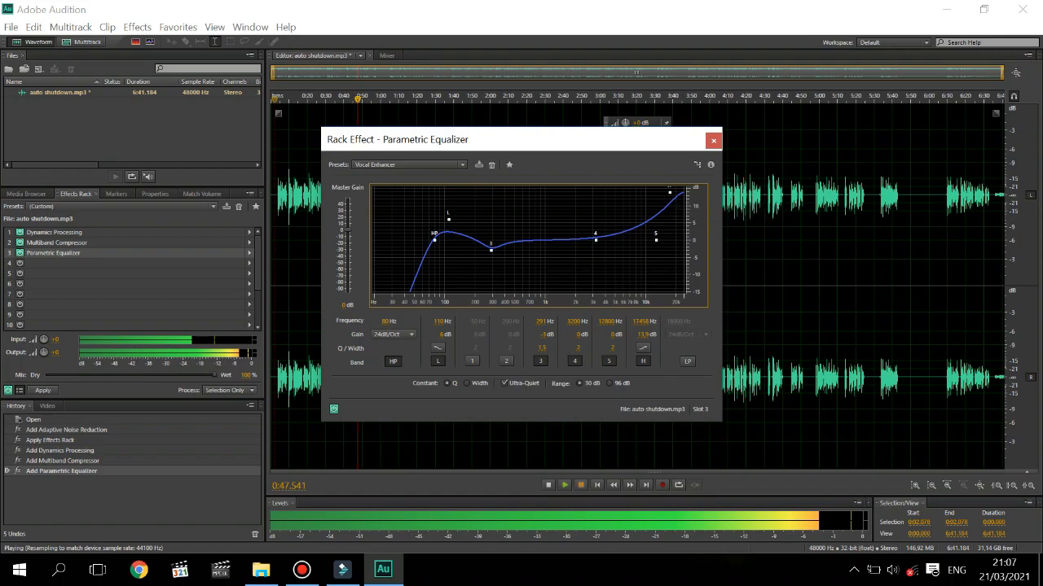
click(712, 140)
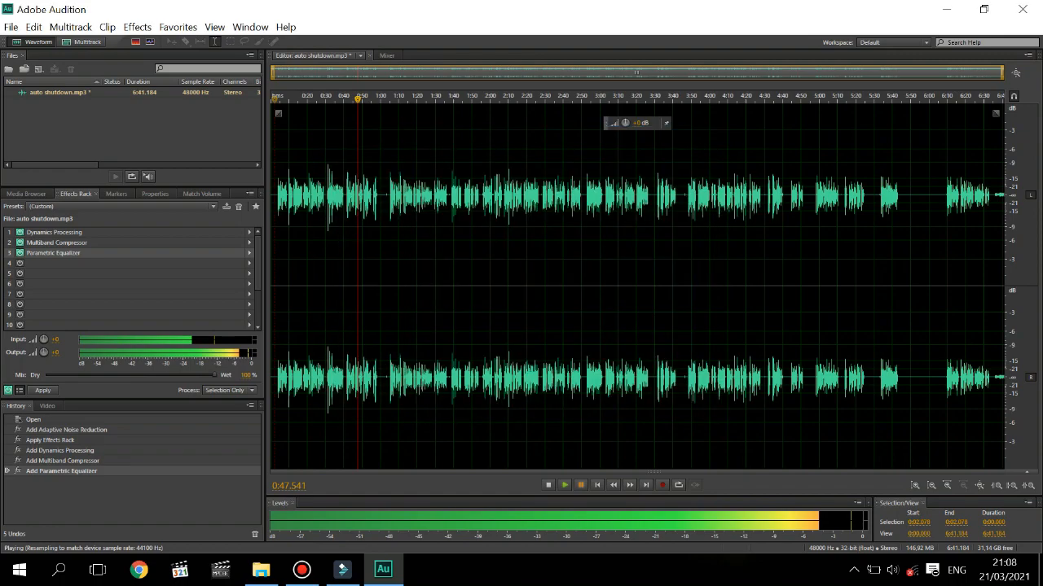
Step: Add the Graphic Equalizer (10 Bands) effect to the fourth rack slot
click(19, 263)
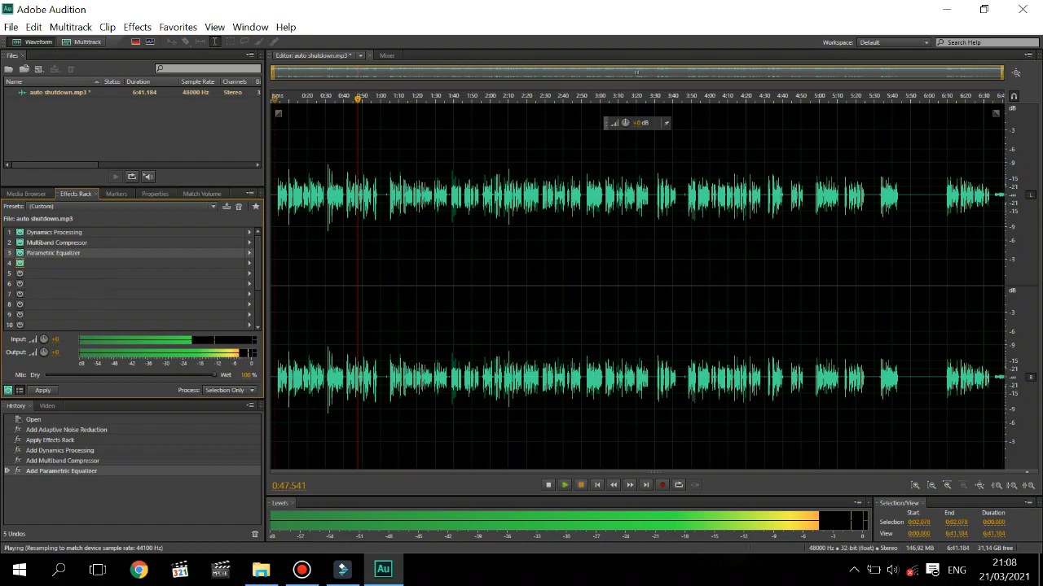
click(249, 263)
mouse_move(295, 349)
click(505, 366)
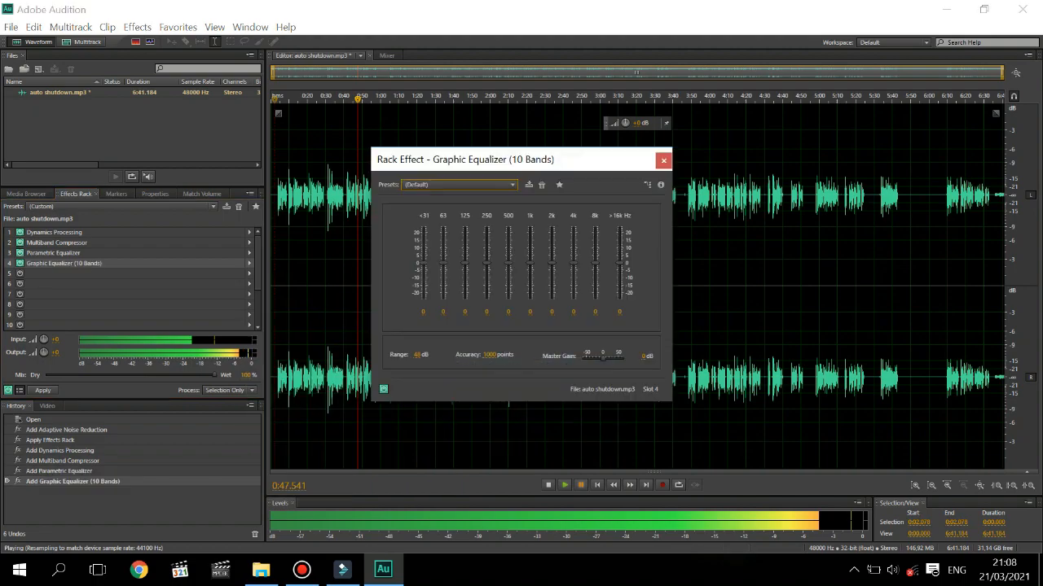
Step: Set the graphic equalizer's >16k band to -6.9, 8k to 6.9, <31 to -4.7 and 63 to 1.8
drag(619, 263, 595, 249)
drag(595, 249, 596, 252)
drag(424, 262, 444, 262)
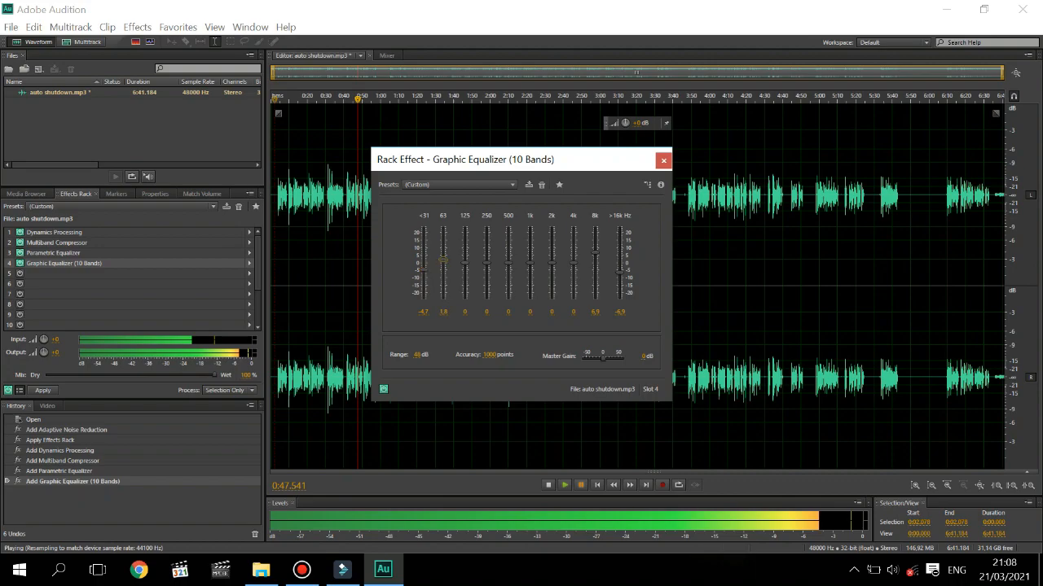
Step: Set the graphic equalizer's 125 band to 2.9 and 250 band to 1.4, preview a short passage and close its settings
drag(464, 263, 487, 261)
click(564, 485)
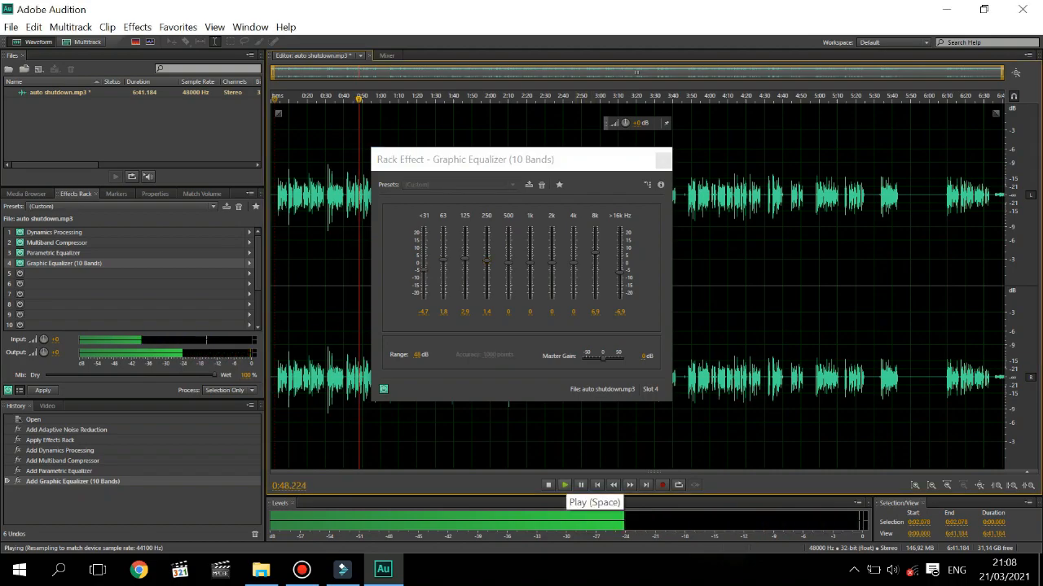
click(581, 485)
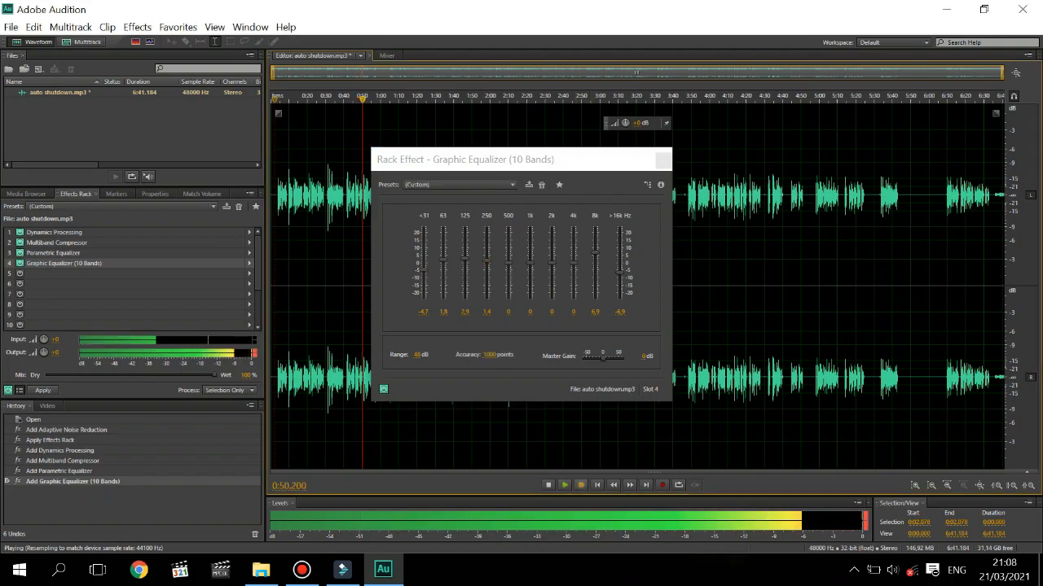
click(664, 161)
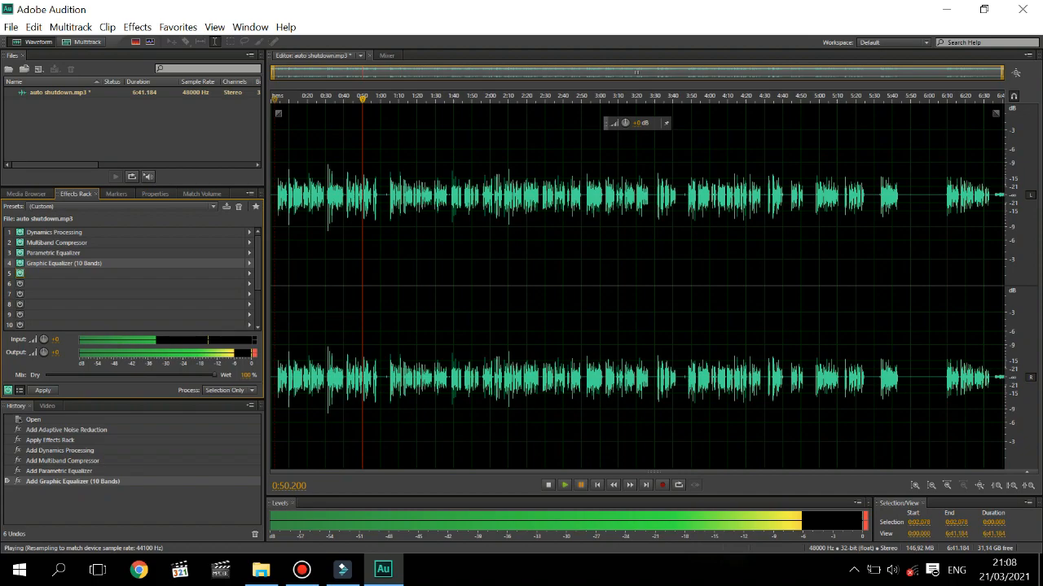
Step: Add a Single-band Compressor with the Voice Leveler preset to the fifth rack slot and set its threshold to -5.6 dB
click(250, 273)
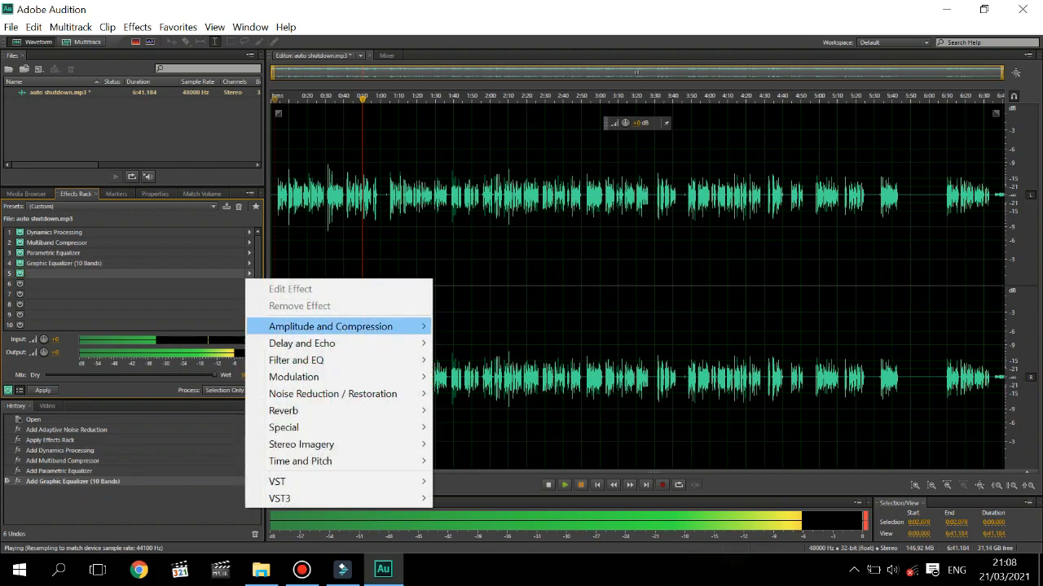
mouse_move(367, 326)
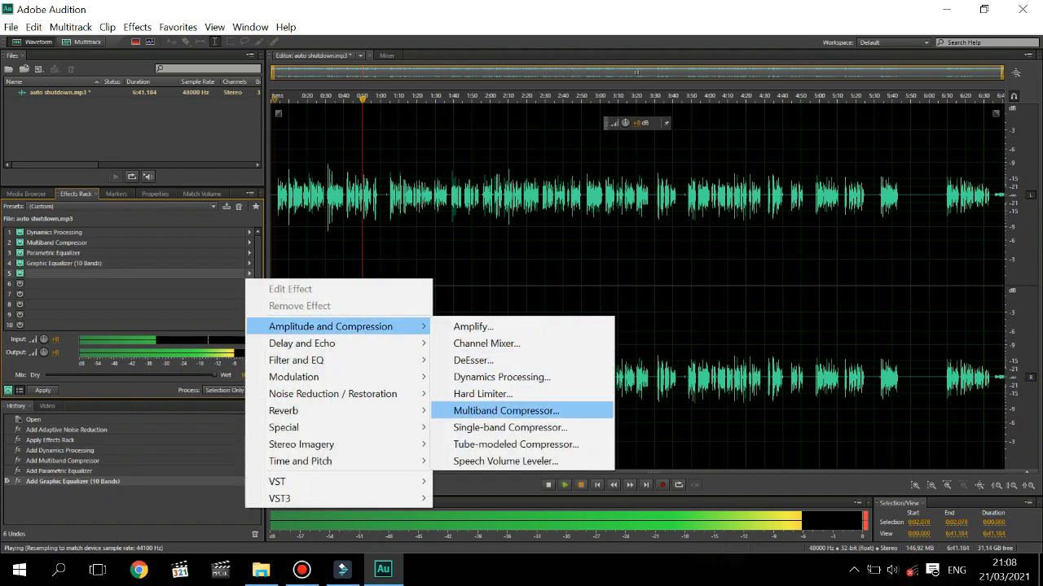
click(510, 428)
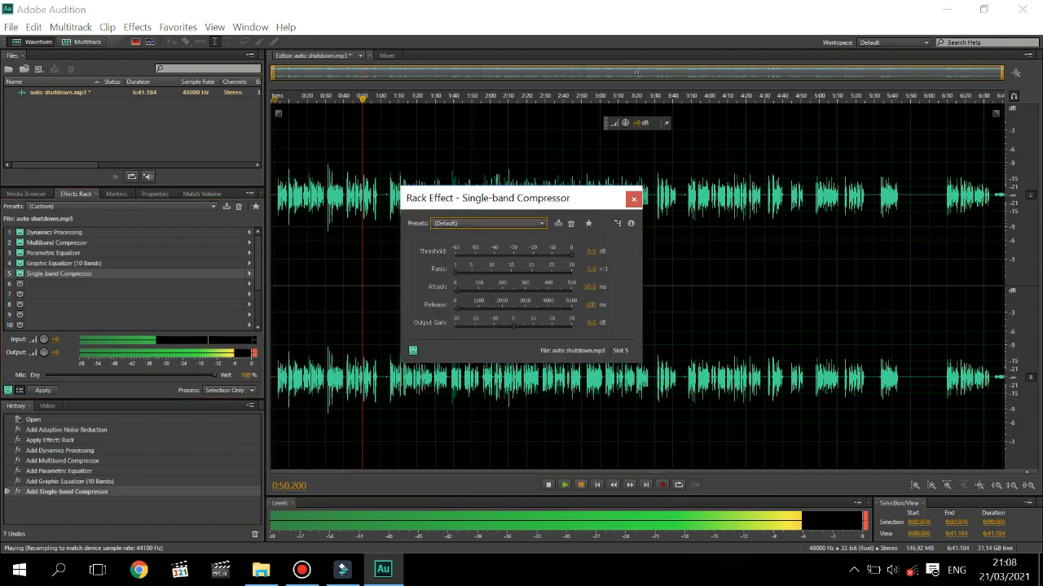
click(489, 223)
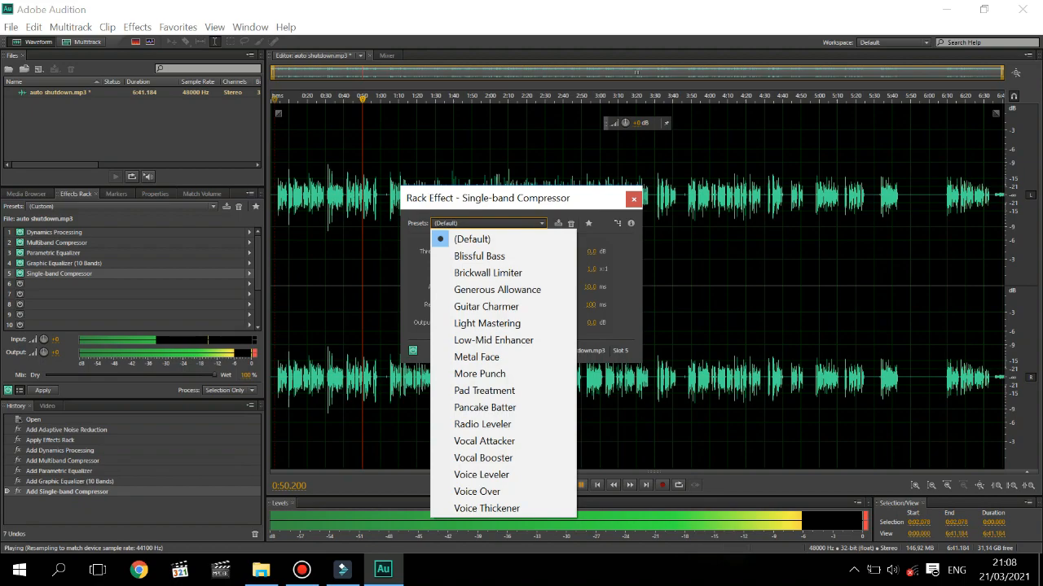
click(482, 475)
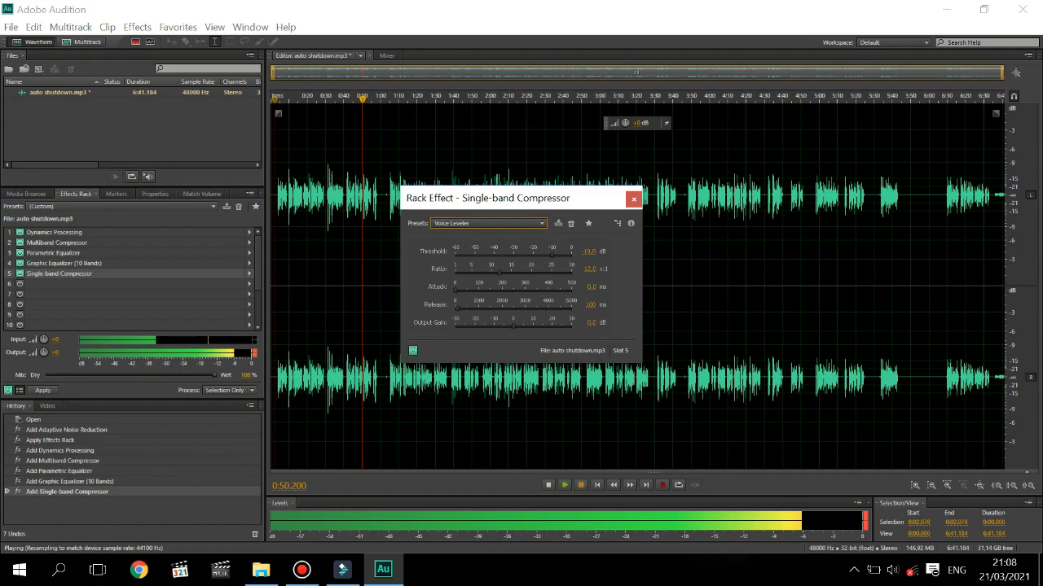
drag(551, 253, 560, 254)
drag(560, 254, 559, 254)
Step: Preview the beginning of the recording through the full effects rack and close the Single-band Compressor settings
drag(363, 100, 277, 99)
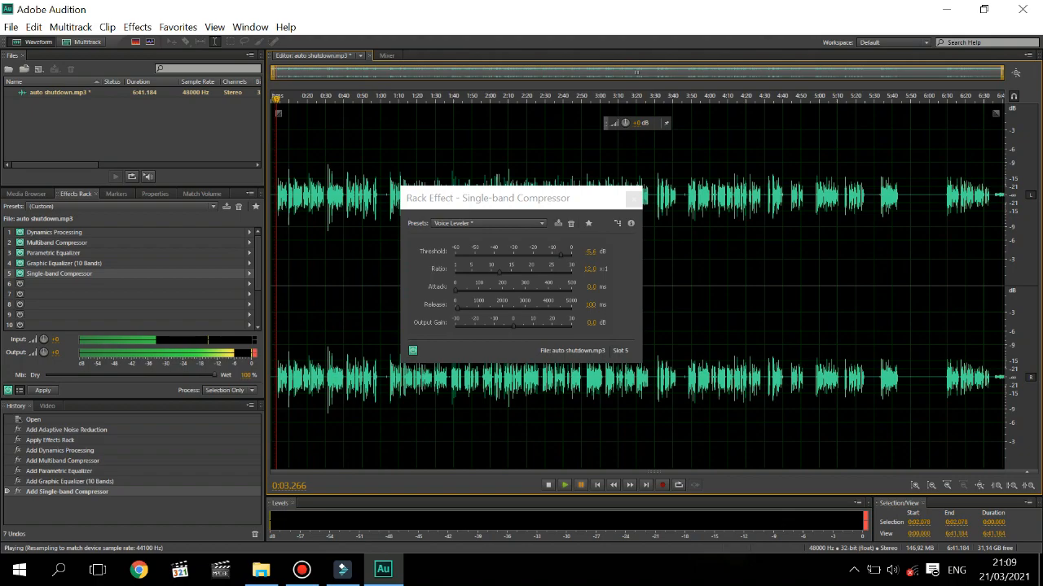
click(564, 484)
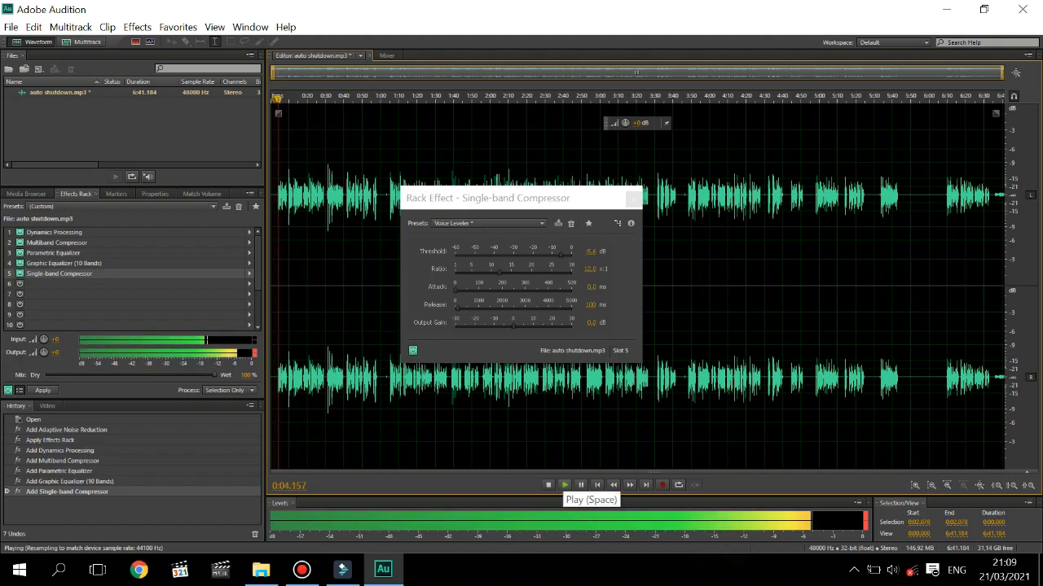
key(space)
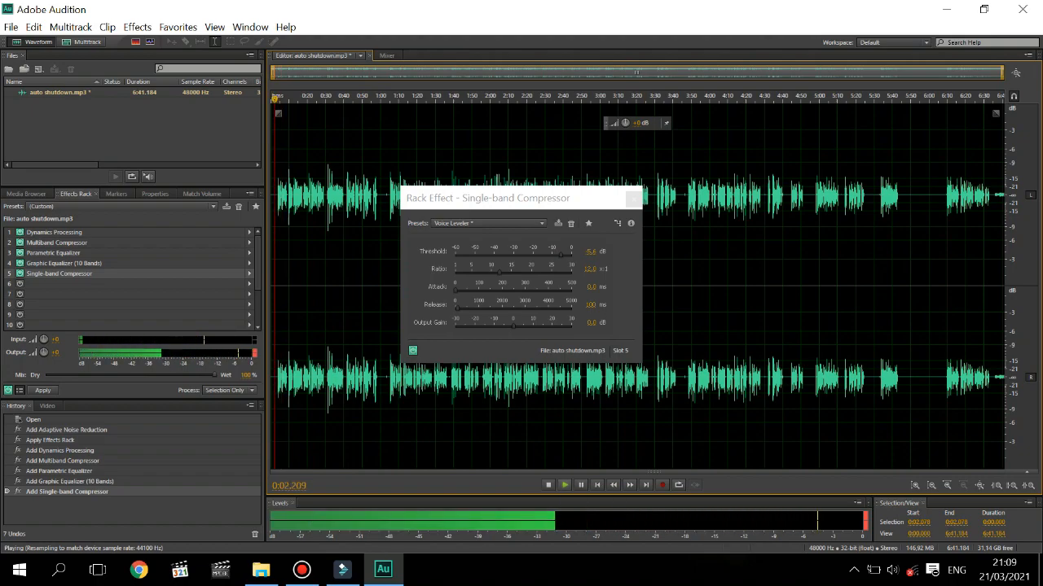
key(space)
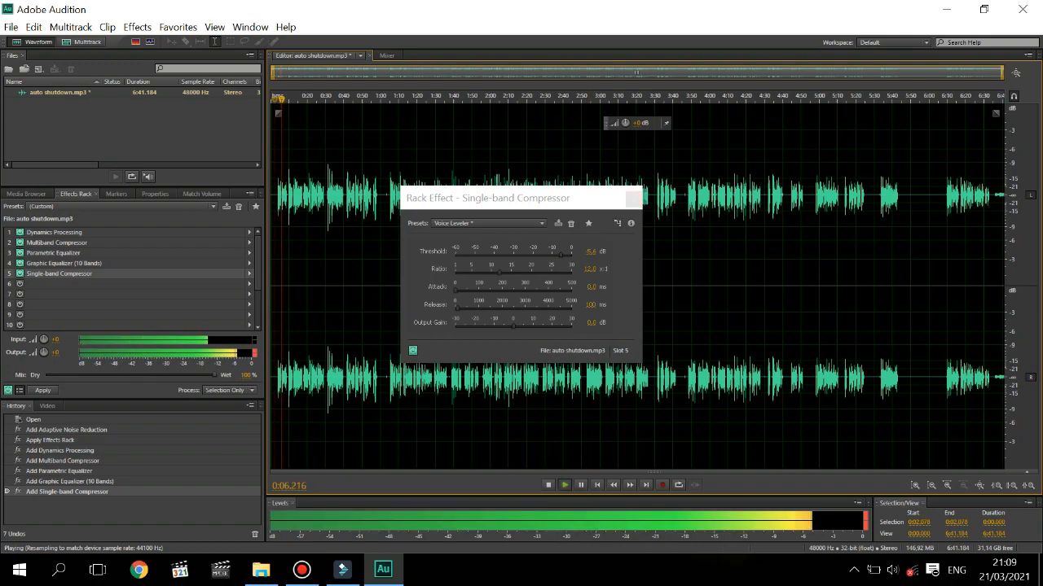
key(space)
key(space)
click(633, 197)
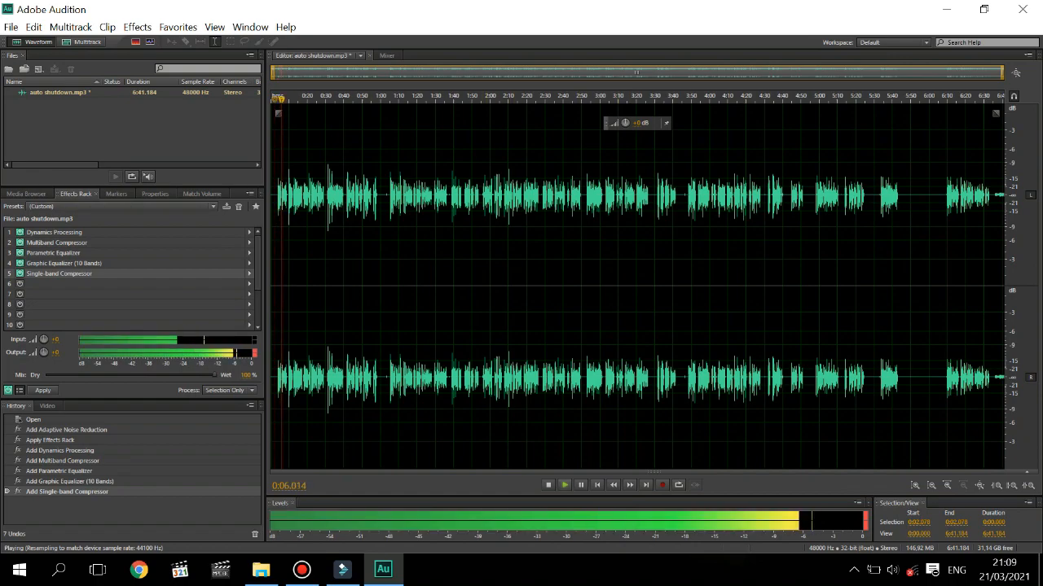
key(space)
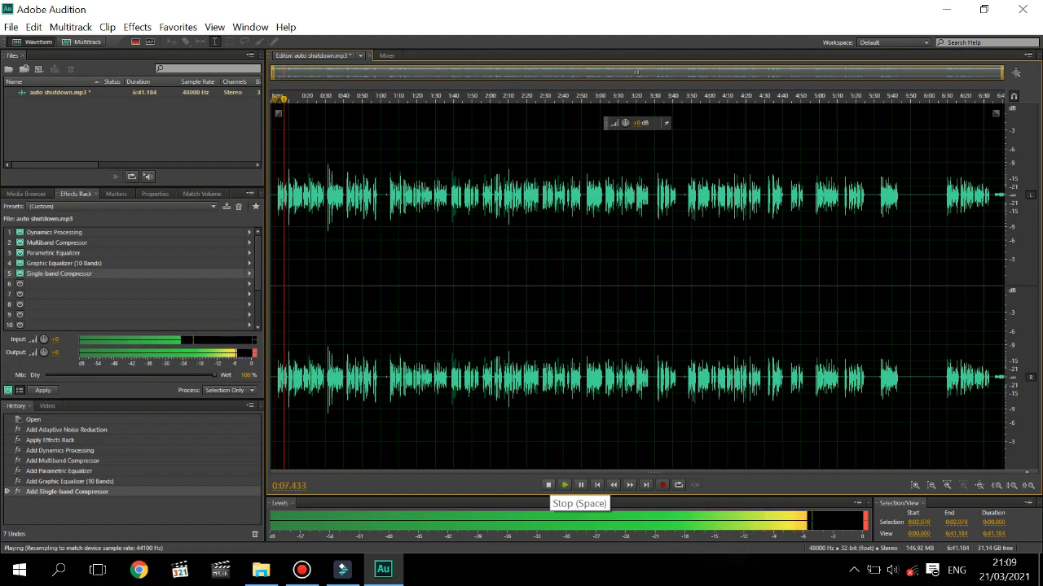
click(580, 484)
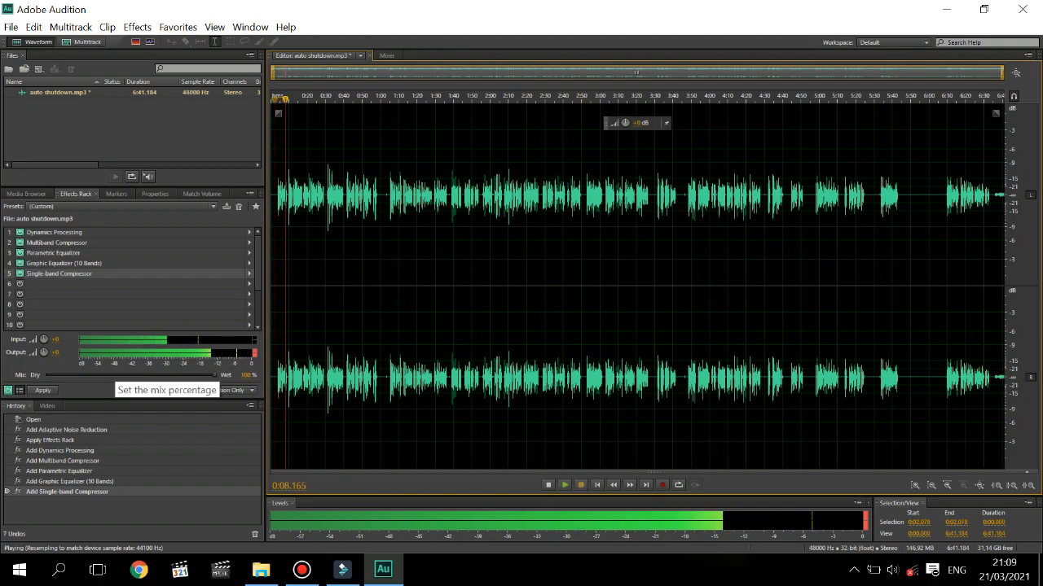
Step: Apply the effects rack to the recording and play the processed audio from the start
click(43, 391)
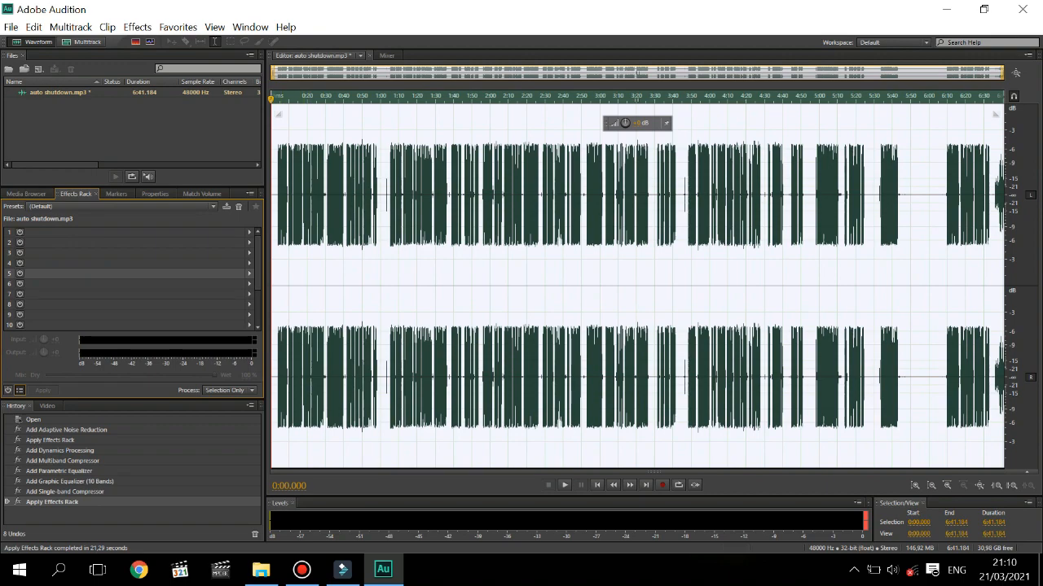
click(564, 485)
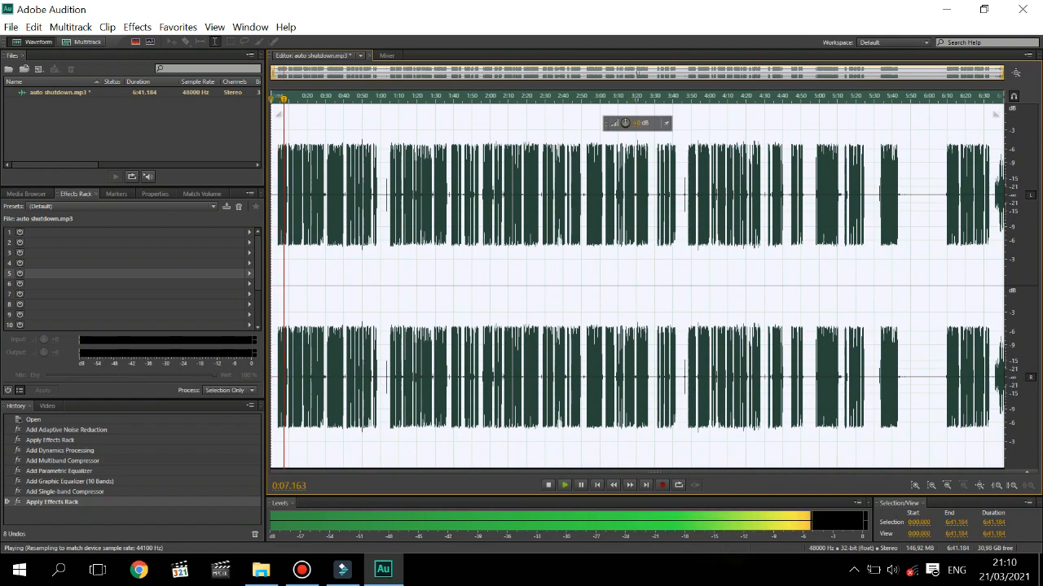
Step: Amplify the whole processed waveform while it plays and pause the playback
drag(626, 123, 645, 123)
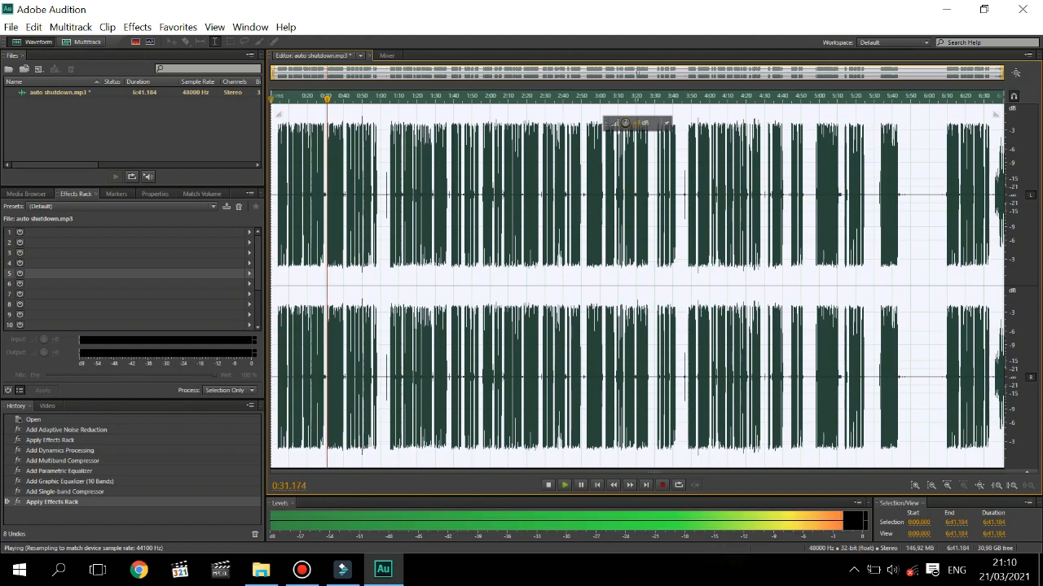
drag(626, 123, 631, 122)
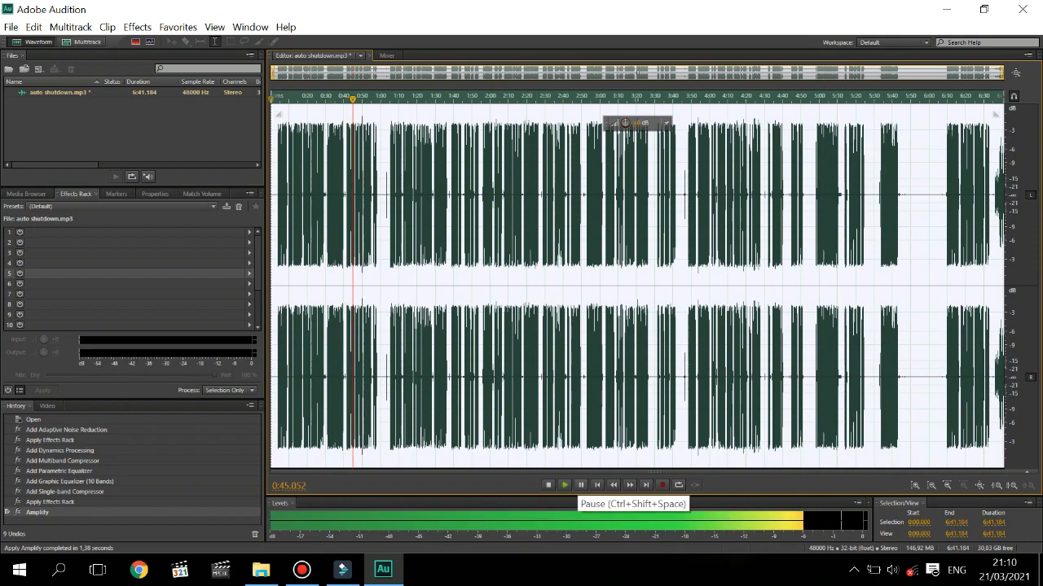
click(581, 485)
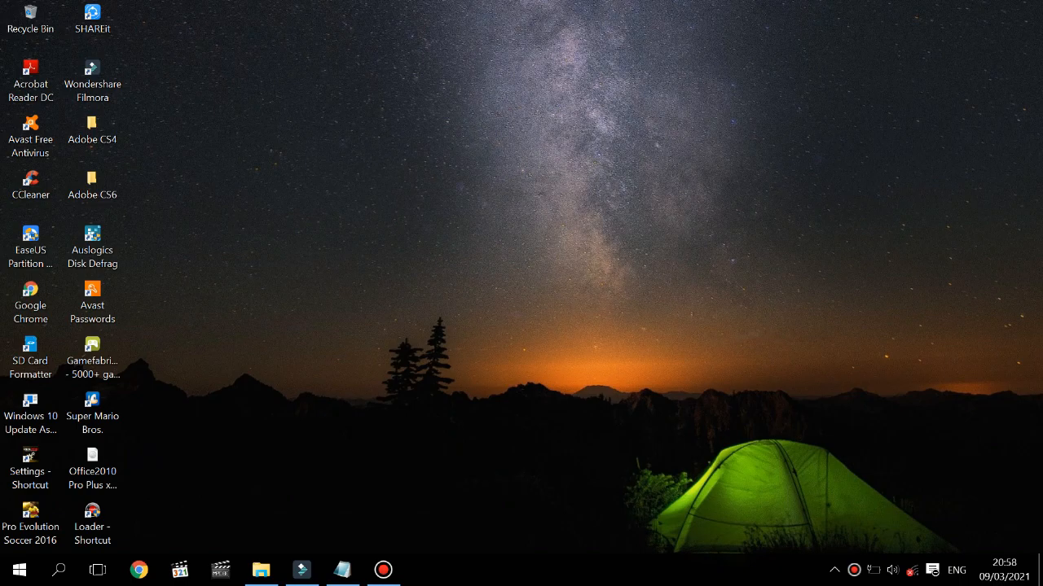
mouse_move(619, 11)
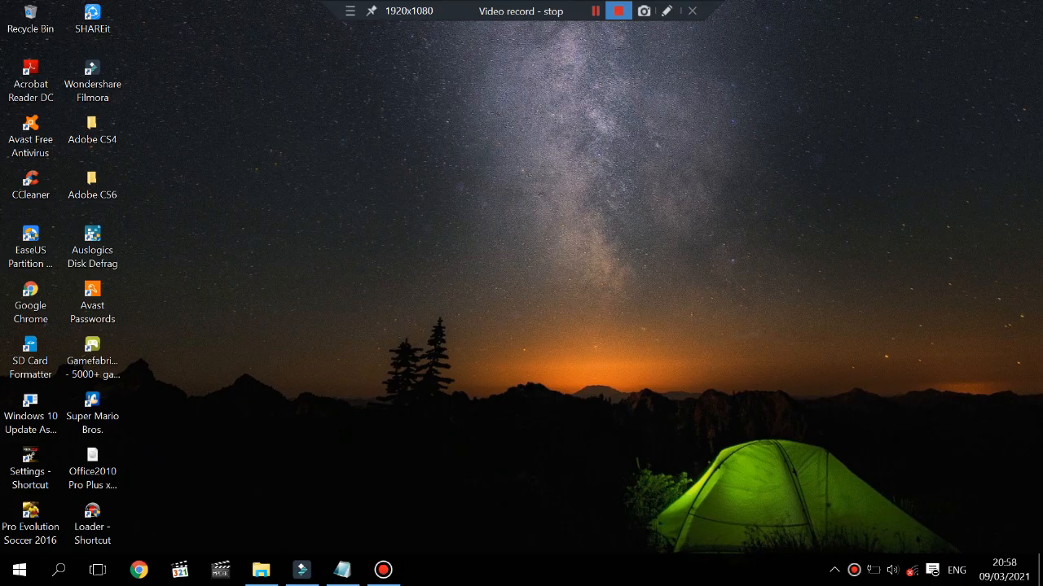